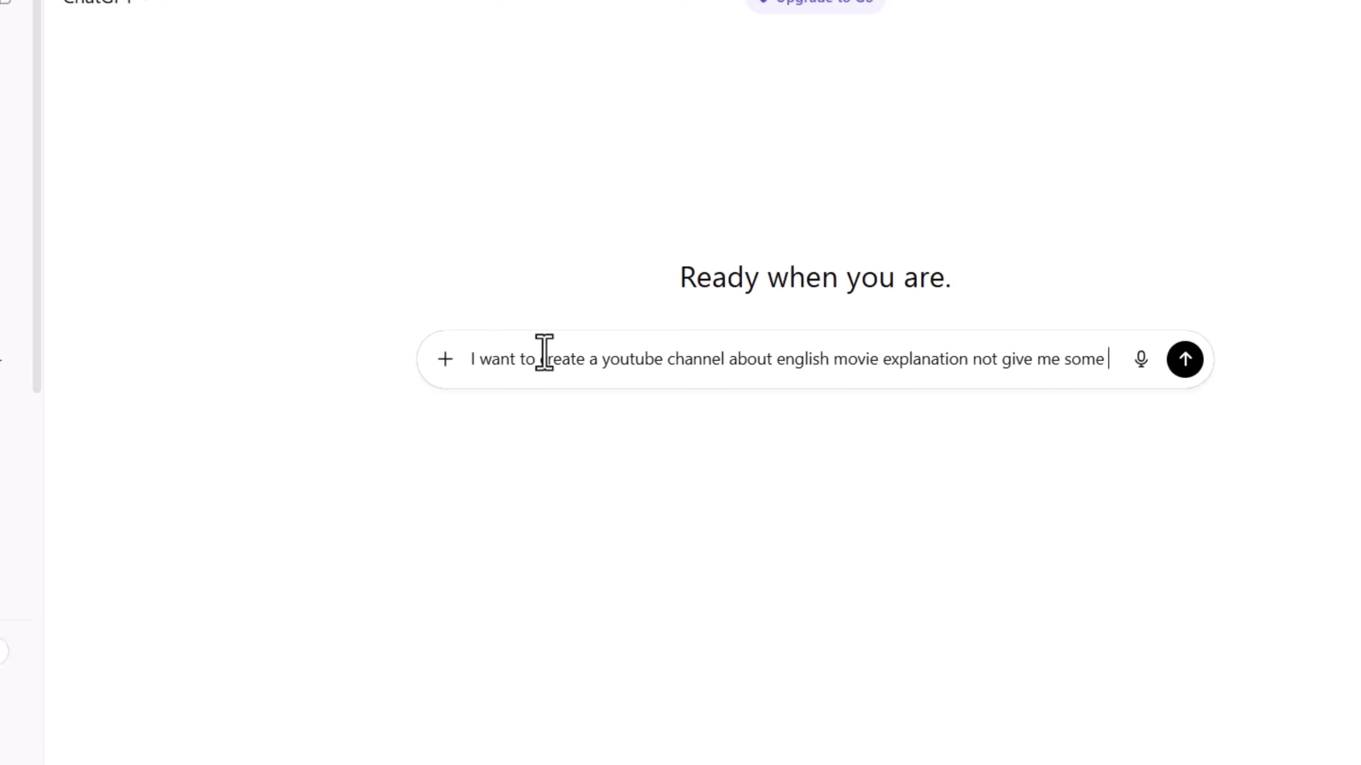
# Ask for good YouTube channel name suggestions for an English movie explanation channel
pyautogui.write('good youtube channel name as a suggestion so i can use it to my youtu')
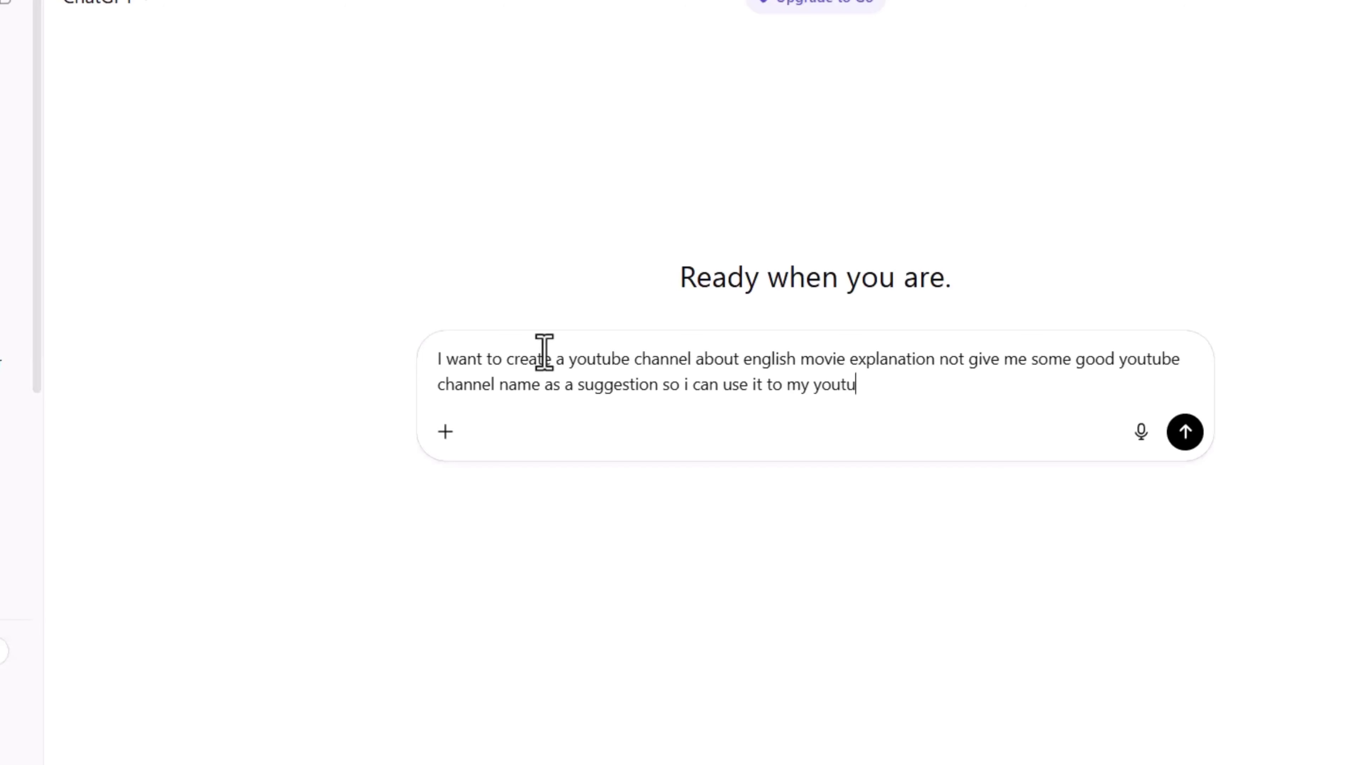
pyautogui.write('l')
pyautogui.press('Return')
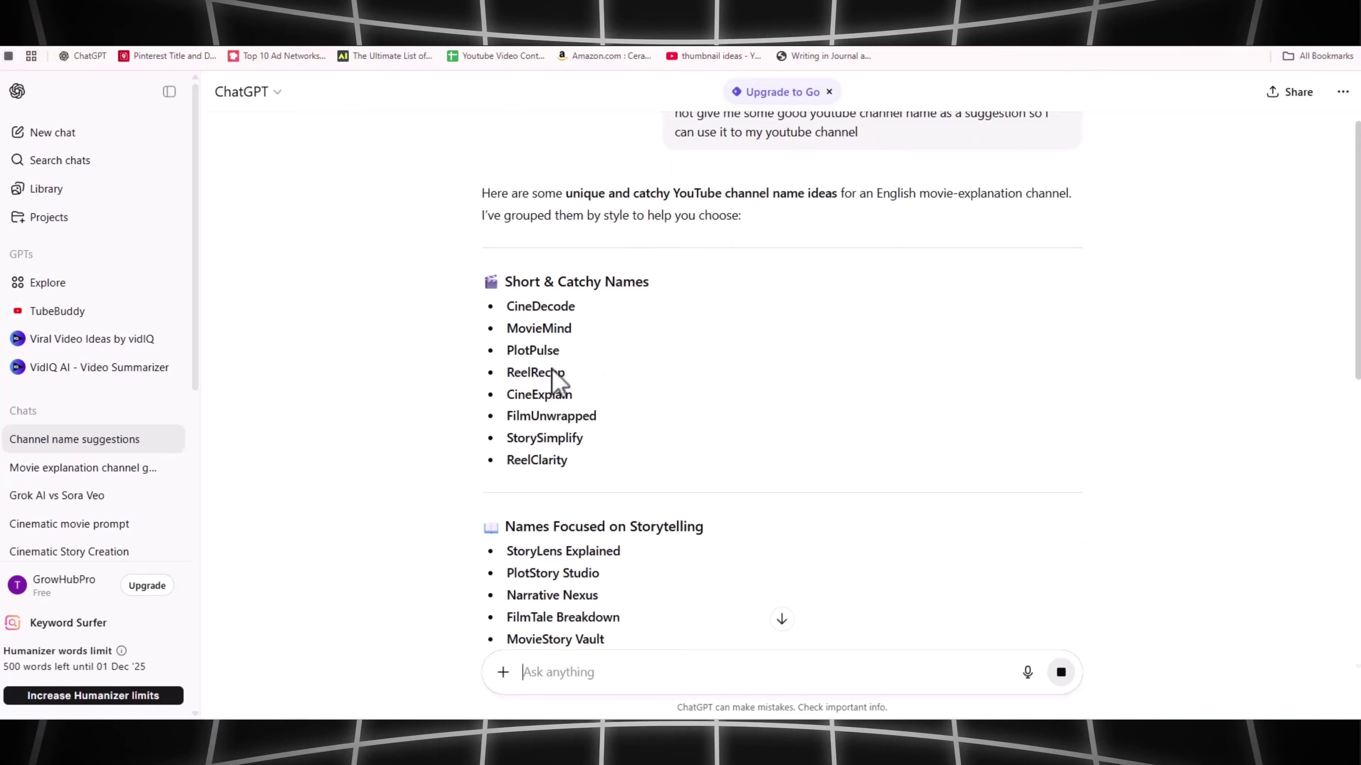
# Review the suggested channel names and select "Cinematic Insight" under Professional & Modern Style
pyautogui.doubleClick(521, 372)
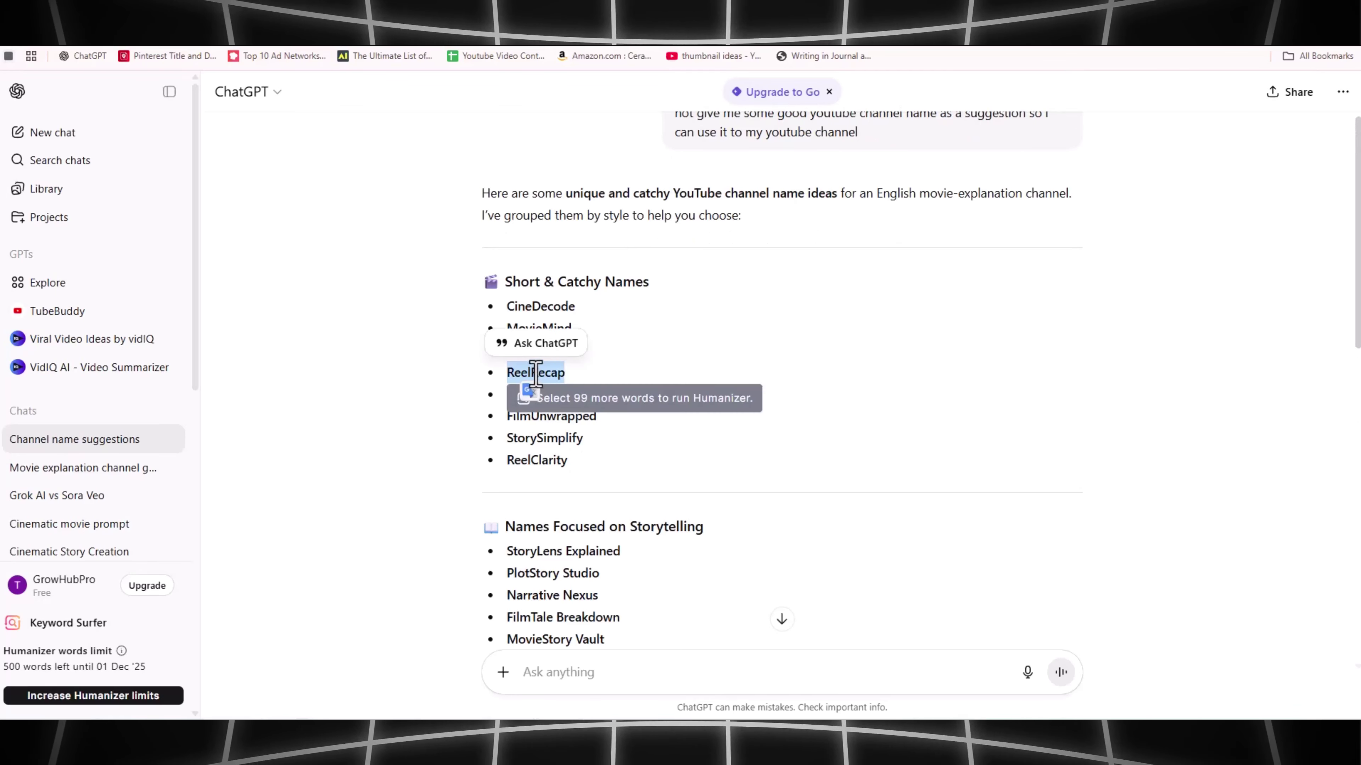
pyautogui.click(629, 367)
pyautogui.scroll(-4, 586, 456)
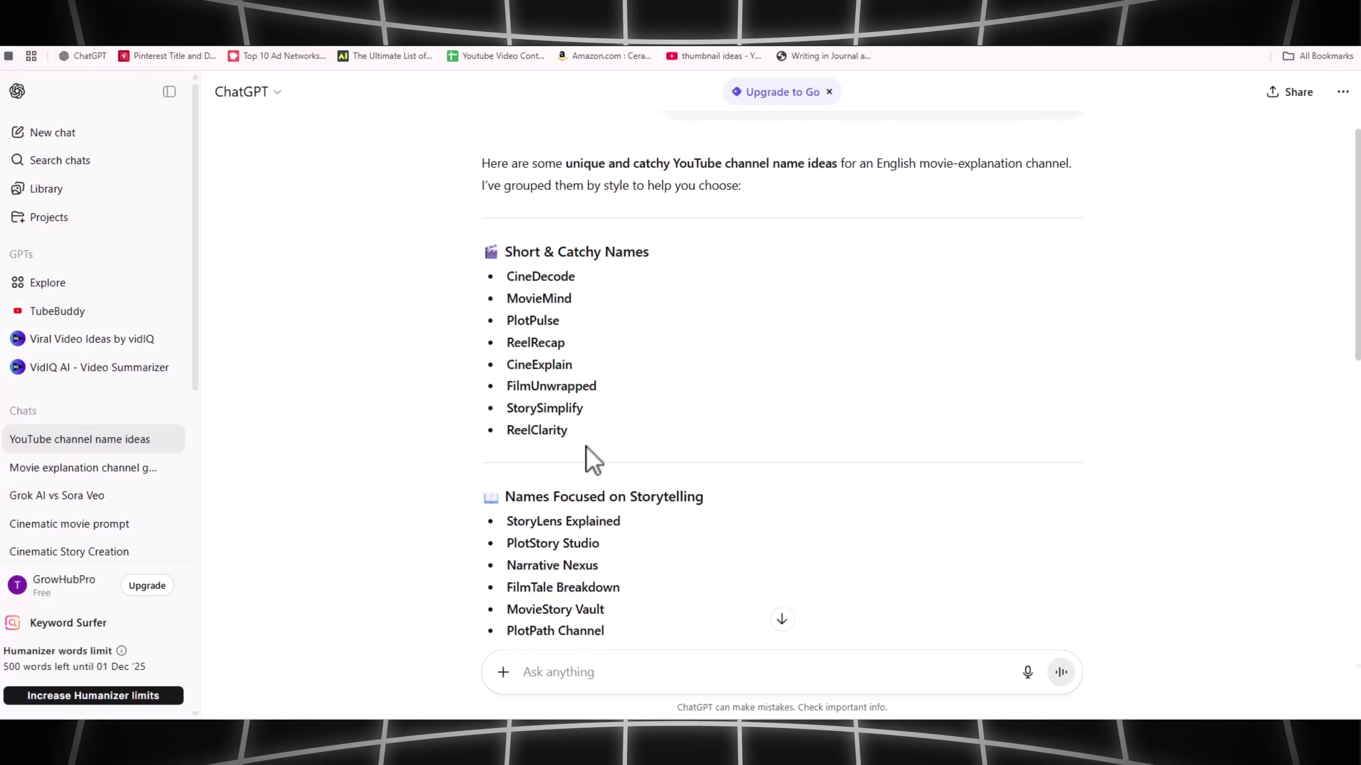
pyautogui.scroll(-3, 594, 408)
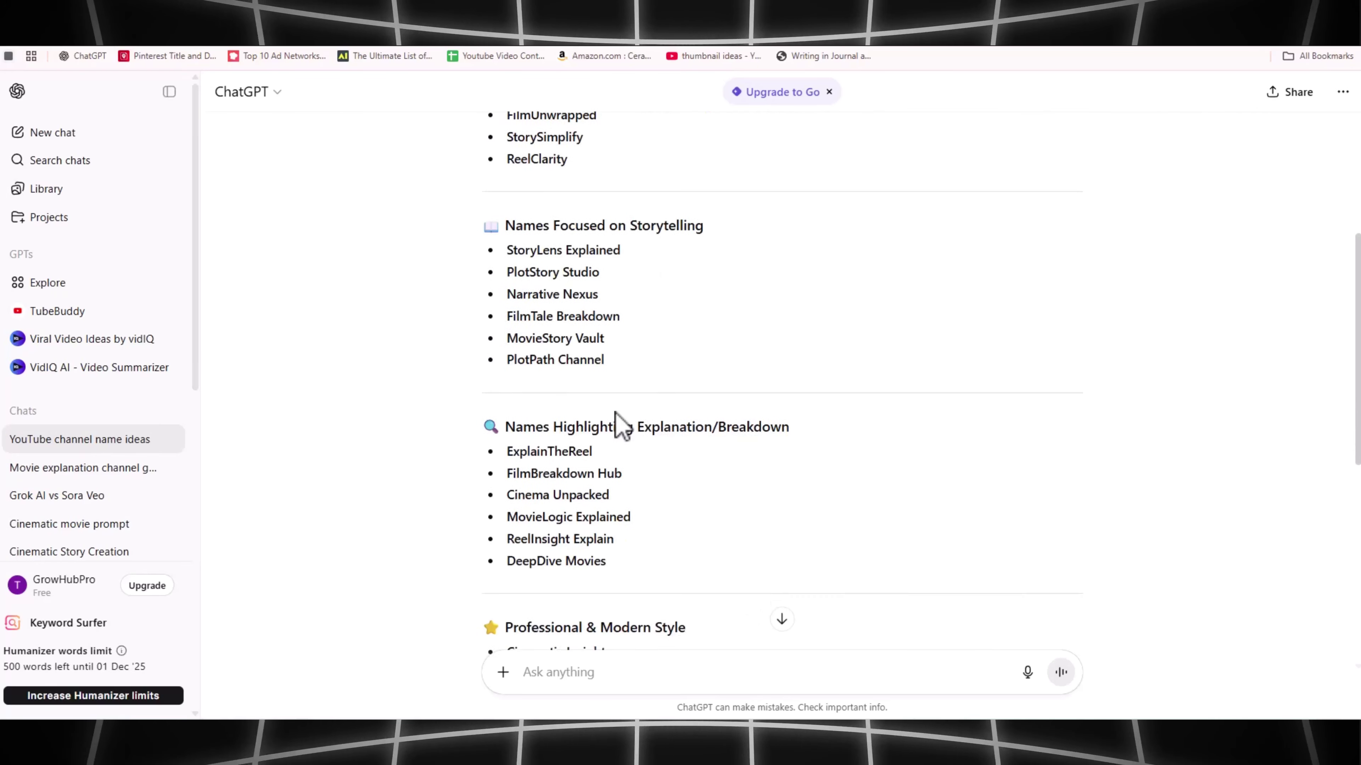
pyautogui.scroll(-5, 621, 417)
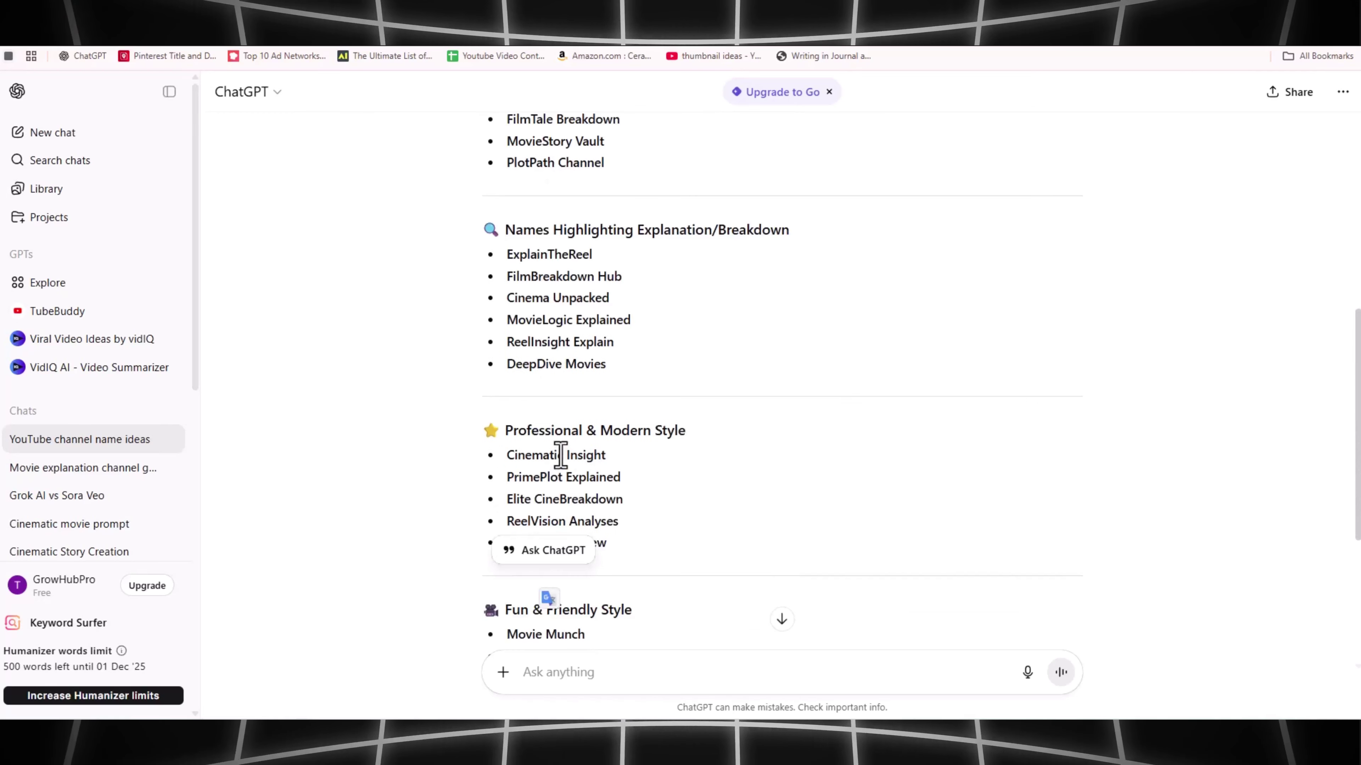
pyautogui.moveTo(506, 455); pyautogui.dragTo(710, 461)
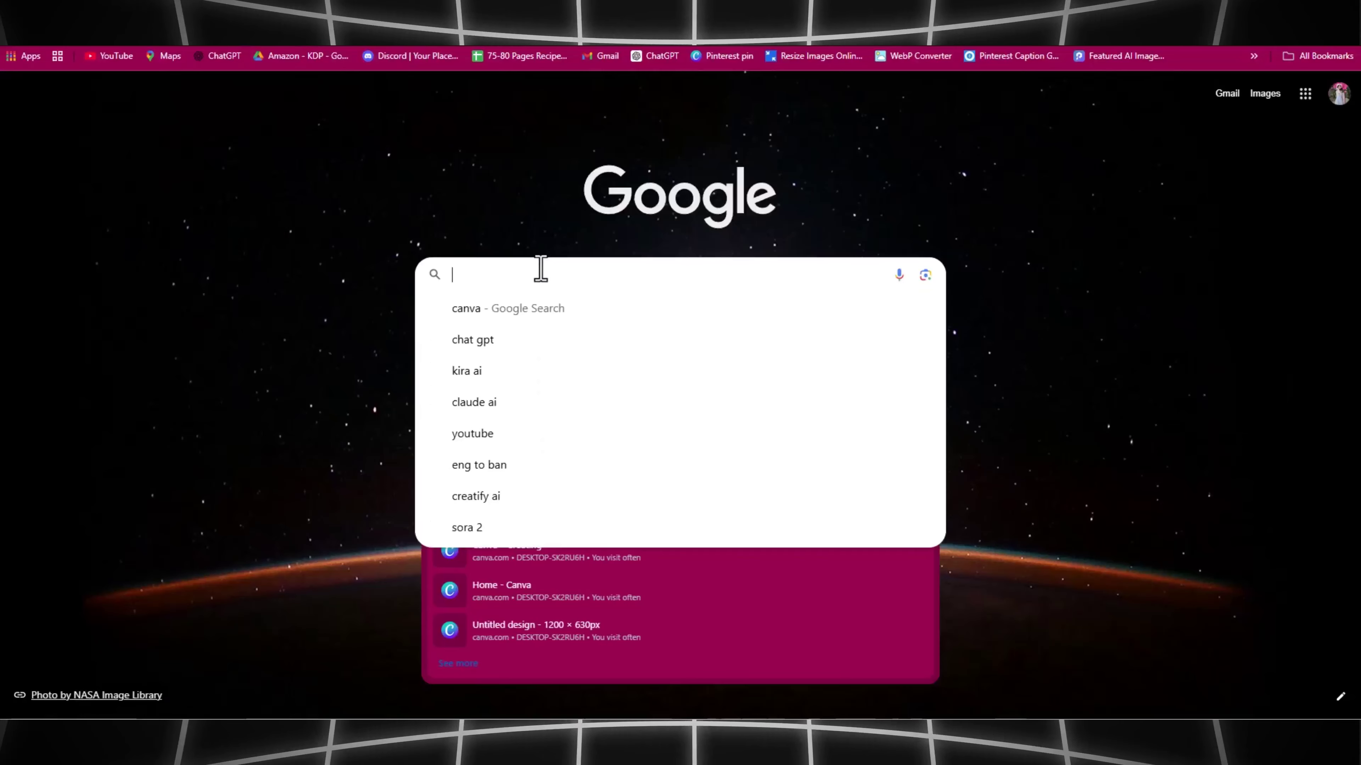
# Search Google for "canva" and open the Canva website
pyautogui.write('canva')
pyautogui.press('Return')
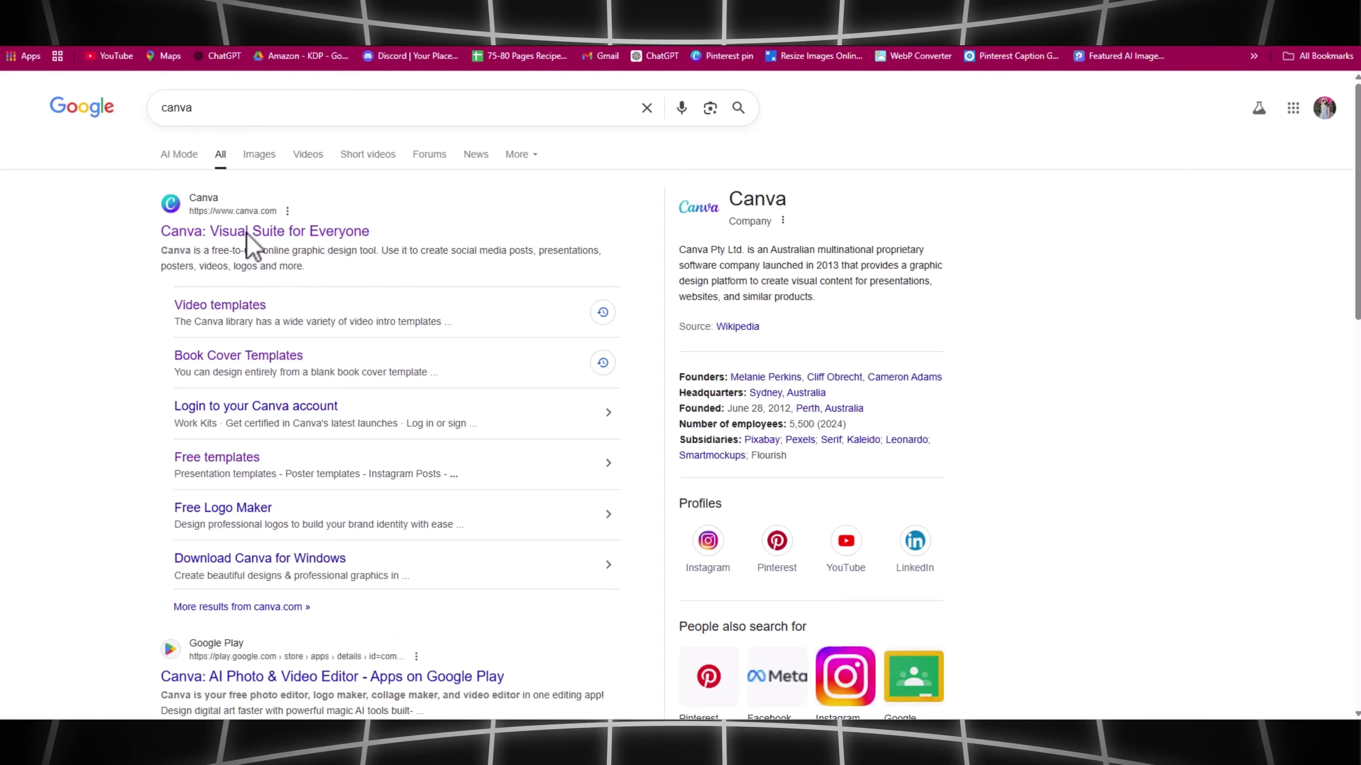
pyautogui.click(248, 232)
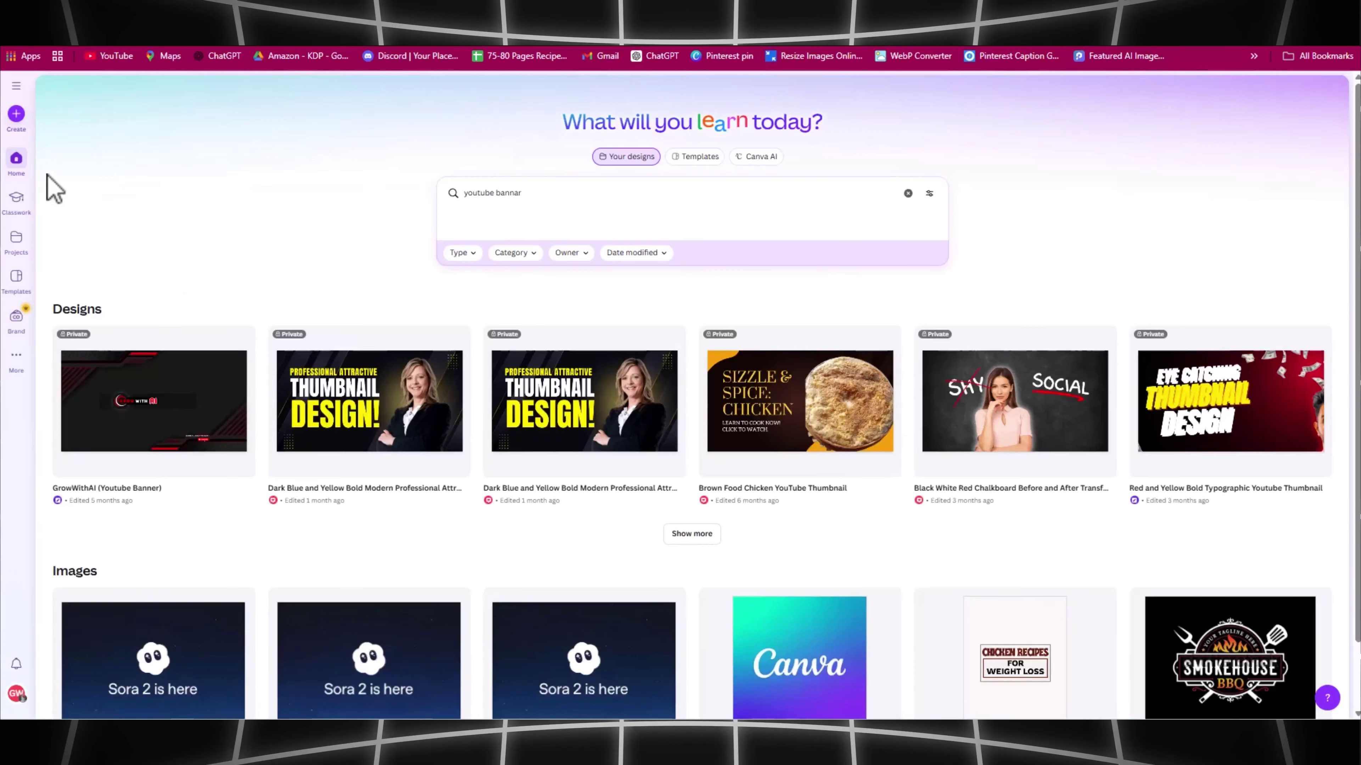
# Find the "youtube banner" design type and create a blank YouTube banner
pyautogui.click(17, 115)
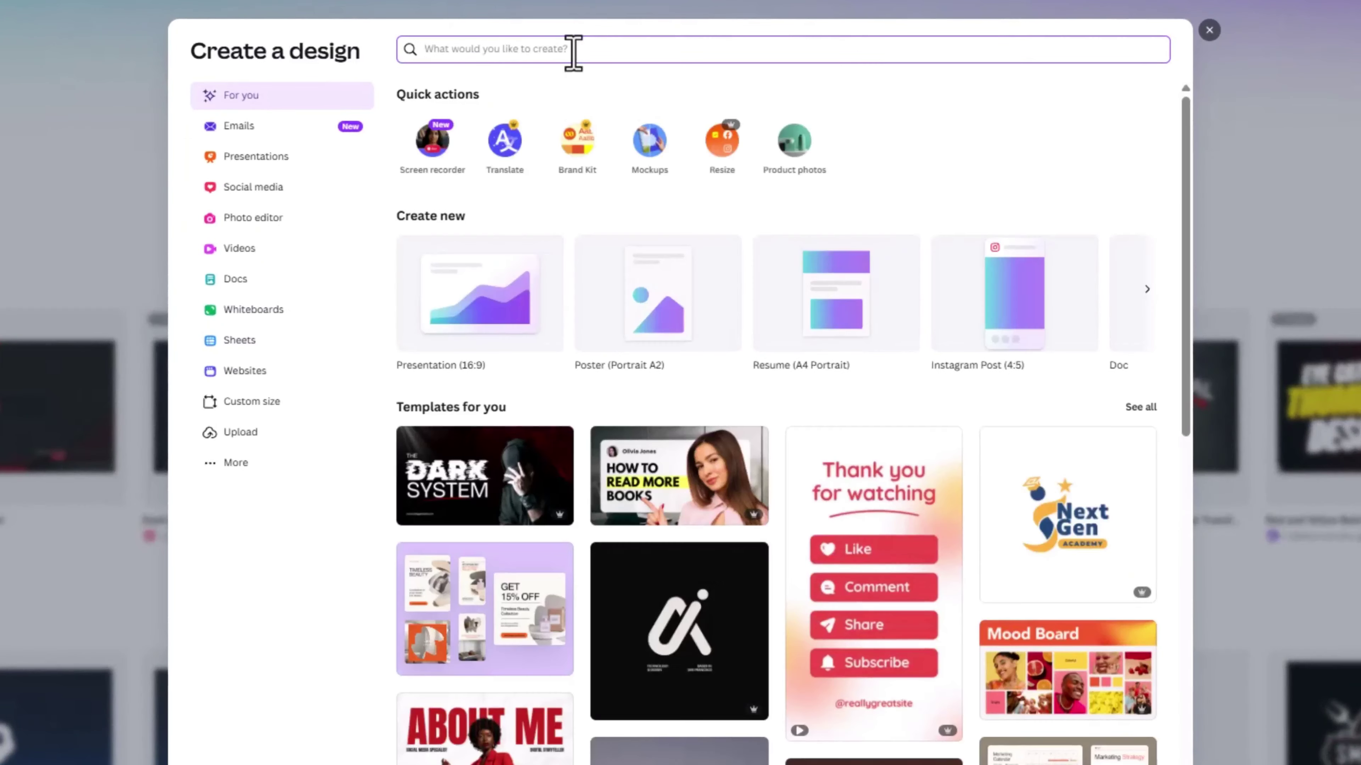
pyautogui.write('youtube ba')
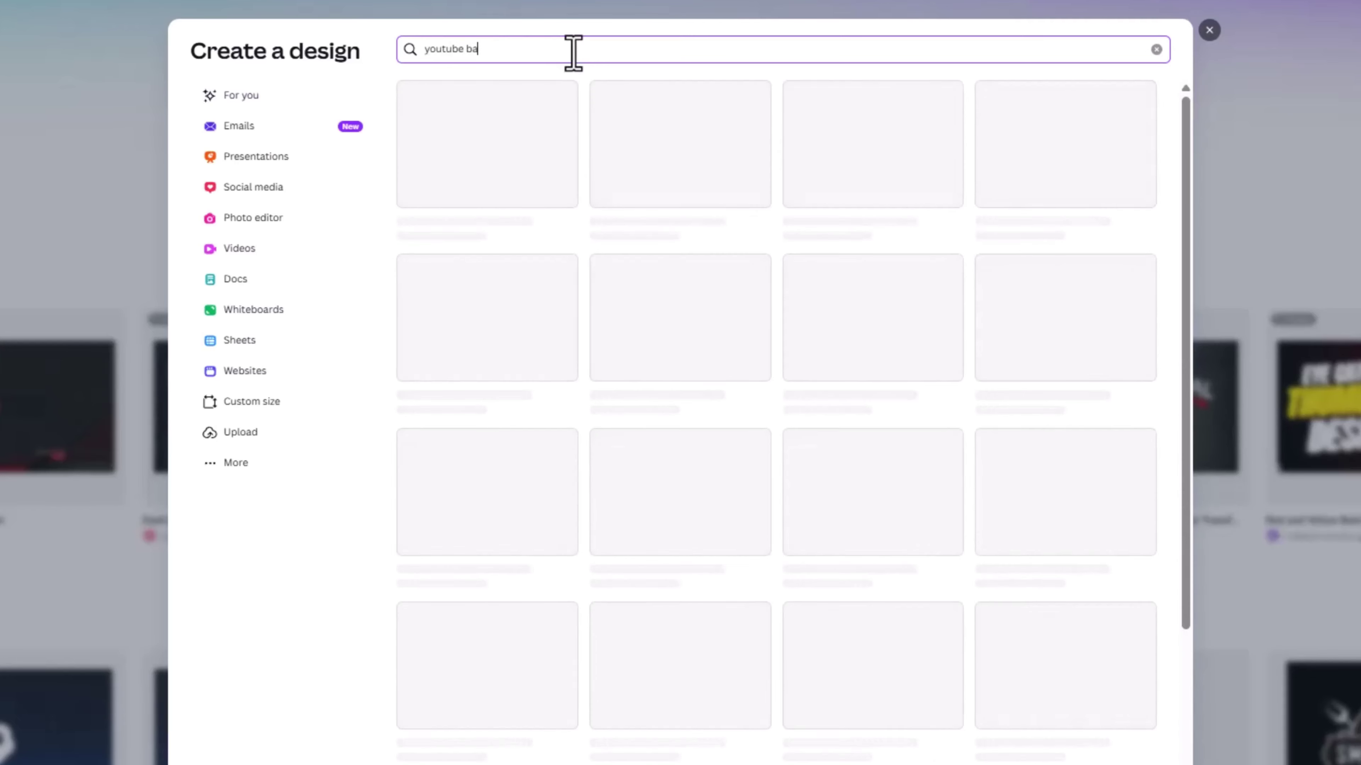
pyautogui.write('nner')
pyautogui.click(473, 138)
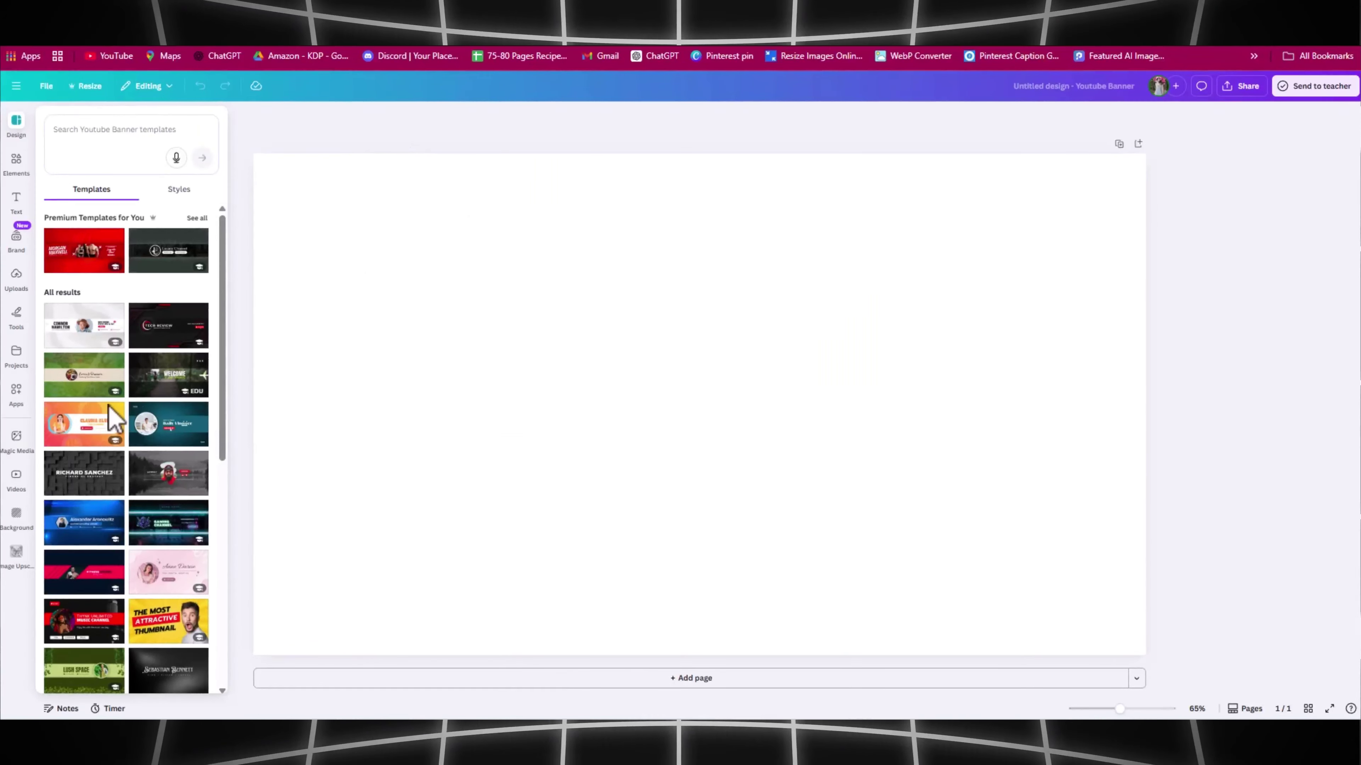
# Apply the black and red banner template, make its title CINEMATIC INSIGHT on one line, and remove the website and tagline texts
pyautogui.click(112, 416)
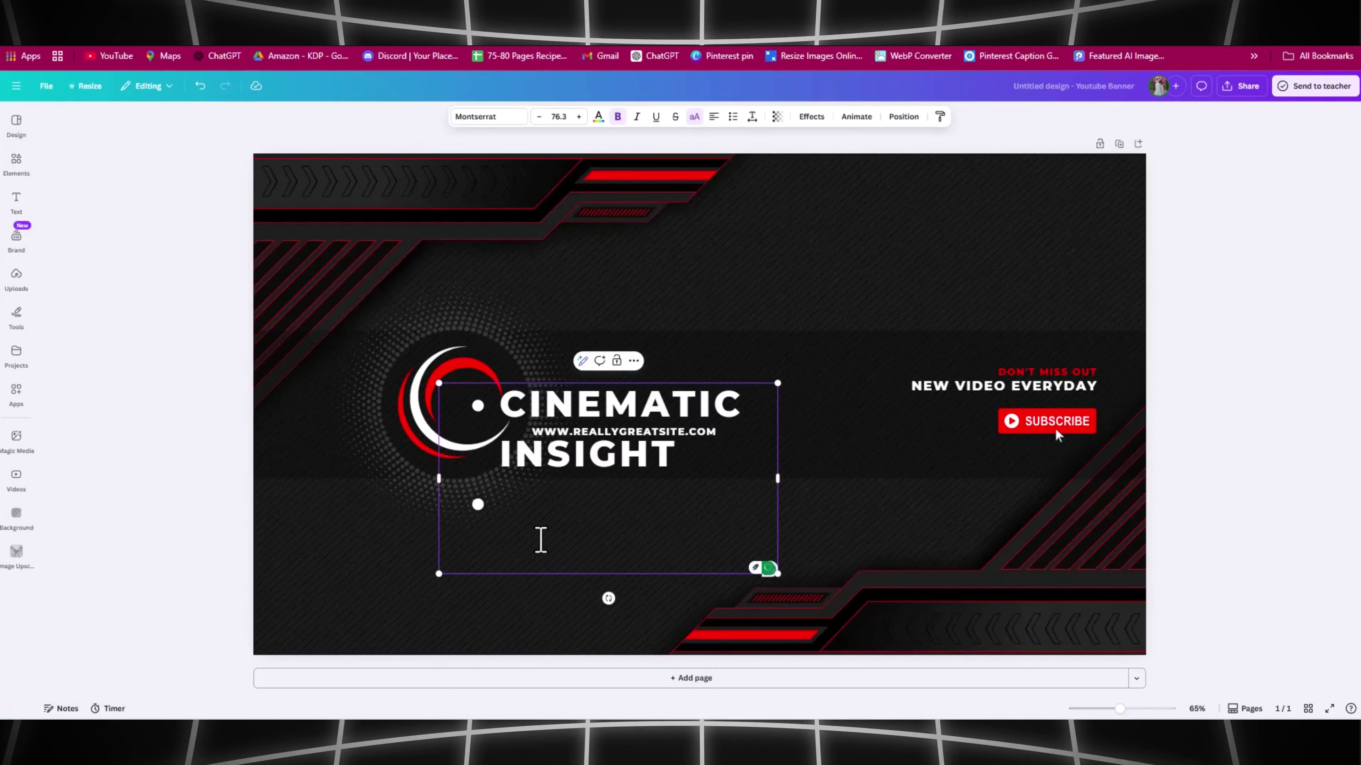
pyautogui.press('BackSpace')
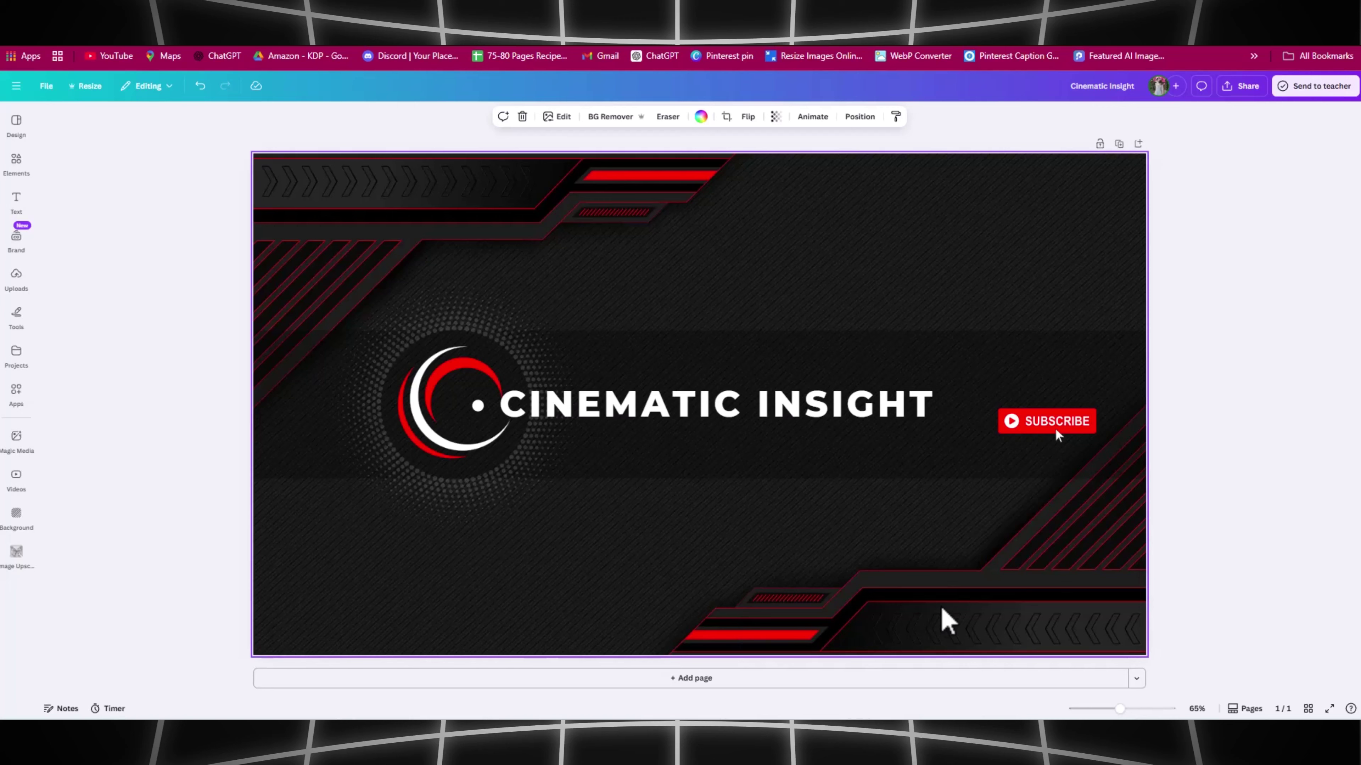
# Remove the bullet point before the CINEMATIC INSIGHT title and shift the title slightly to the right
pyautogui.click(492, 423)
pyautogui.click(492, 423)
pyautogui.doubleClick(494, 412)
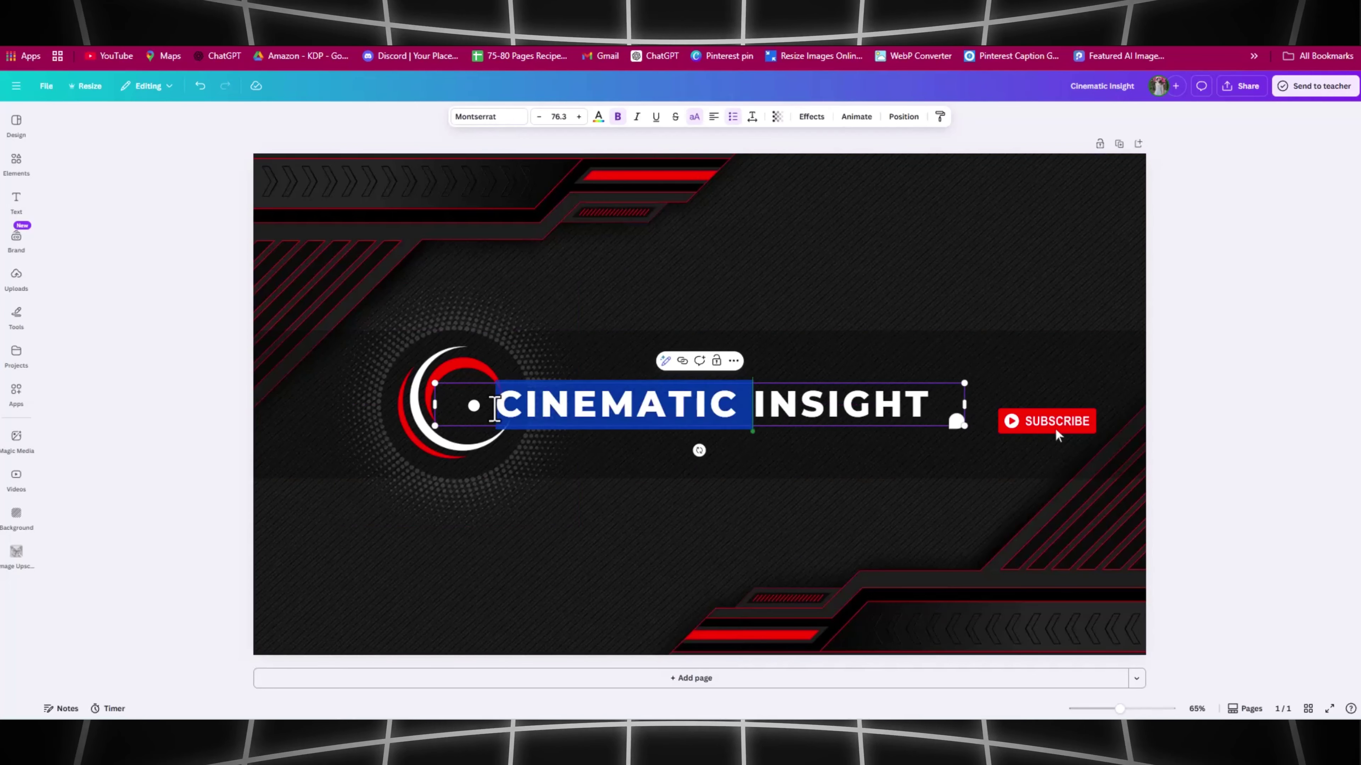
pyautogui.click(494, 409)
pyautogui.press('BackSpace')
pyautogui.click(1190, 338)
pyautogui.moveTo(711, 408); pyautogui.dragTo(727, 407)
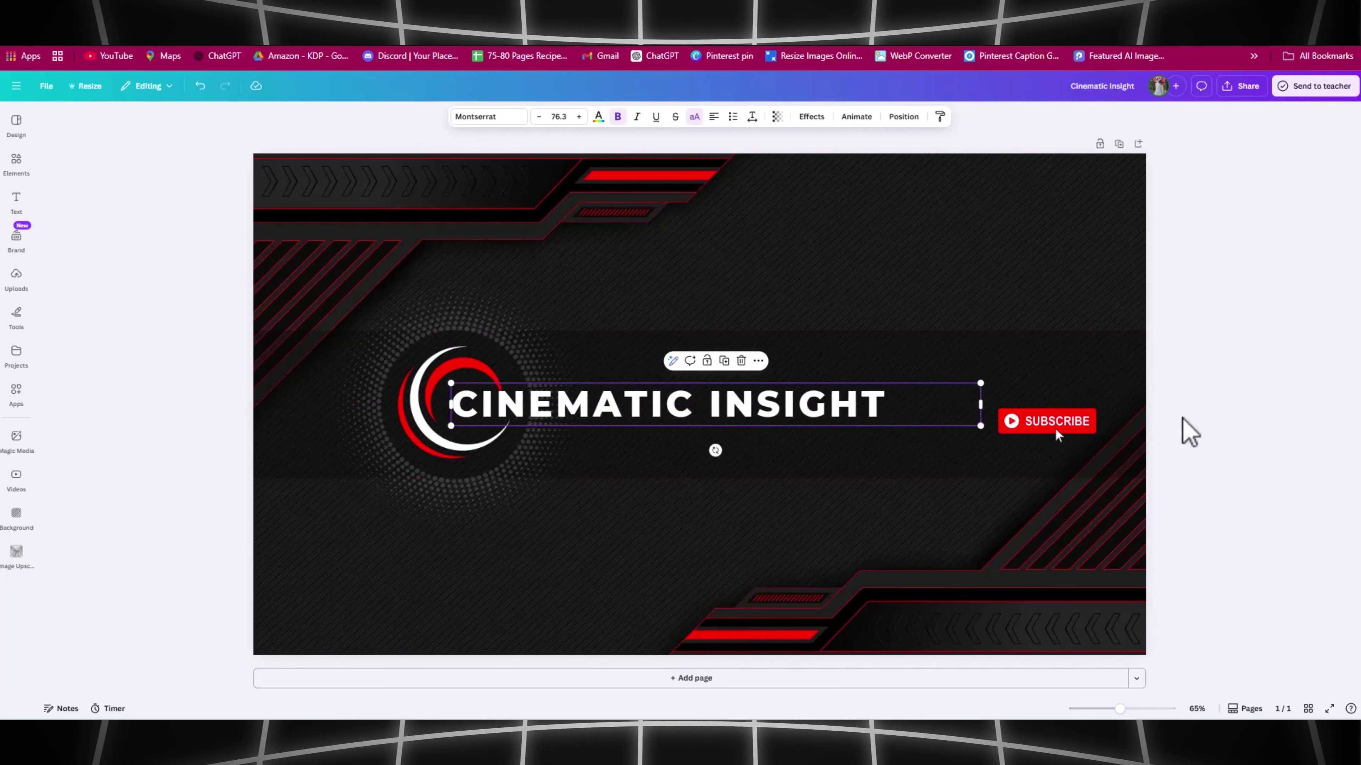
pyautogui.click(1189, 431)
# Download the finished banner as a PNG
pyautogui.click(1241, 87)
pyautogui.click(1169, 314)
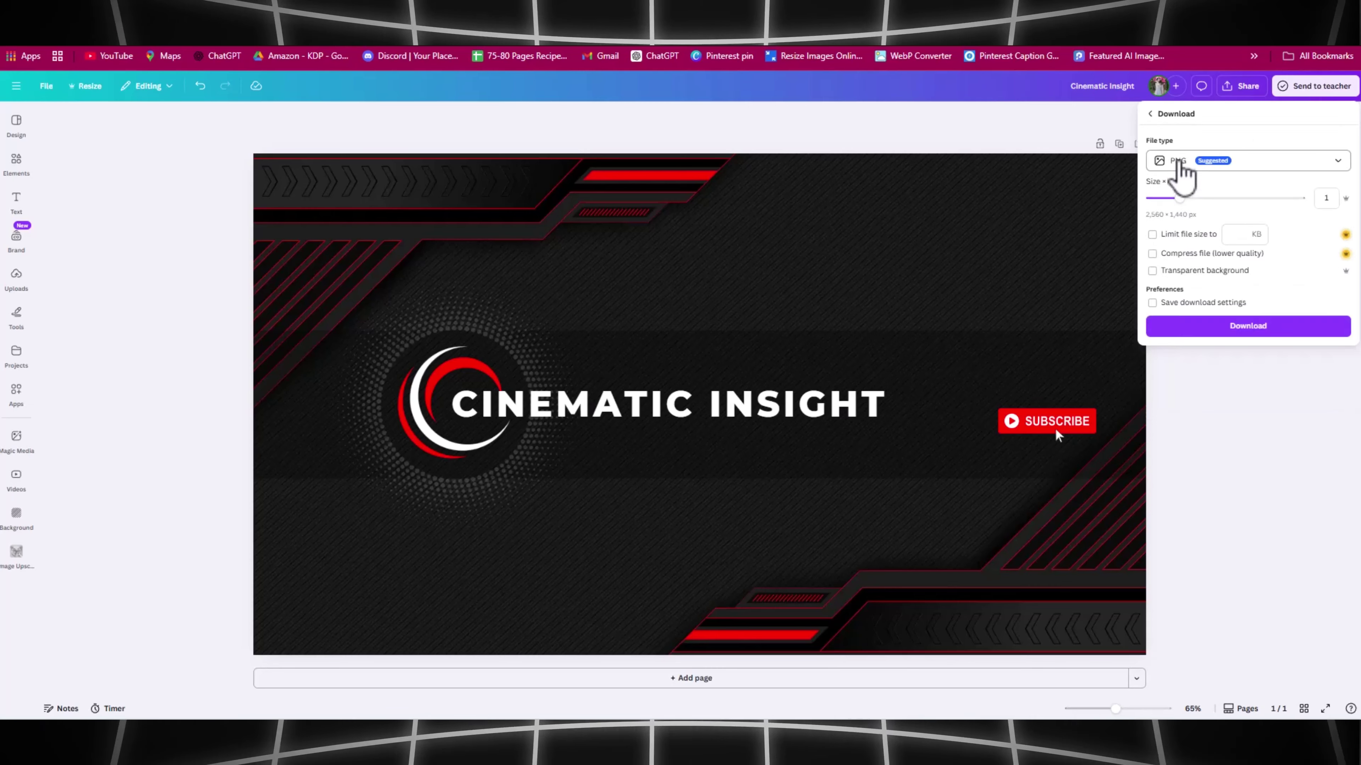
pyautogui.click(1186, 326)
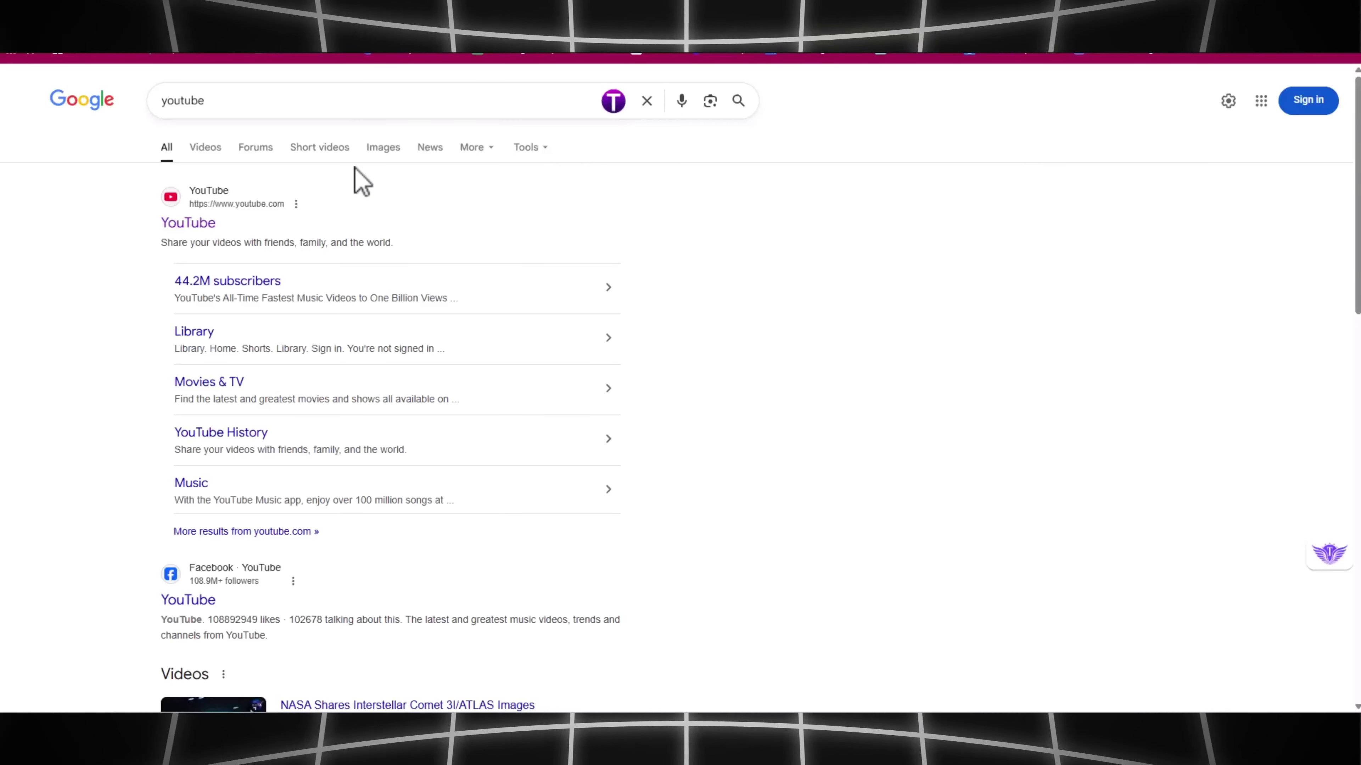
# Switch to YouTube, sign in, and open the channel customization page in YouTube Studio
pyautogui.click(211, 224)
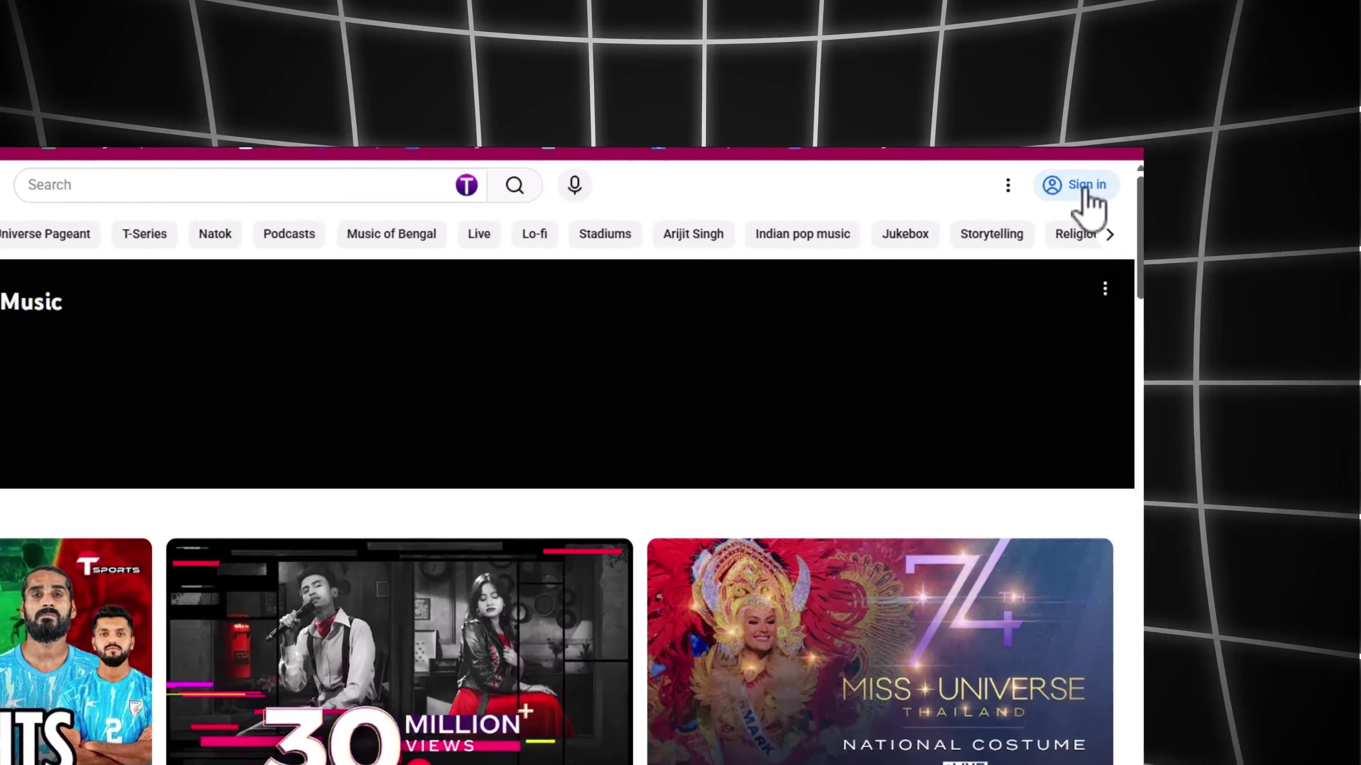
pyautogui.click(1086, 187)
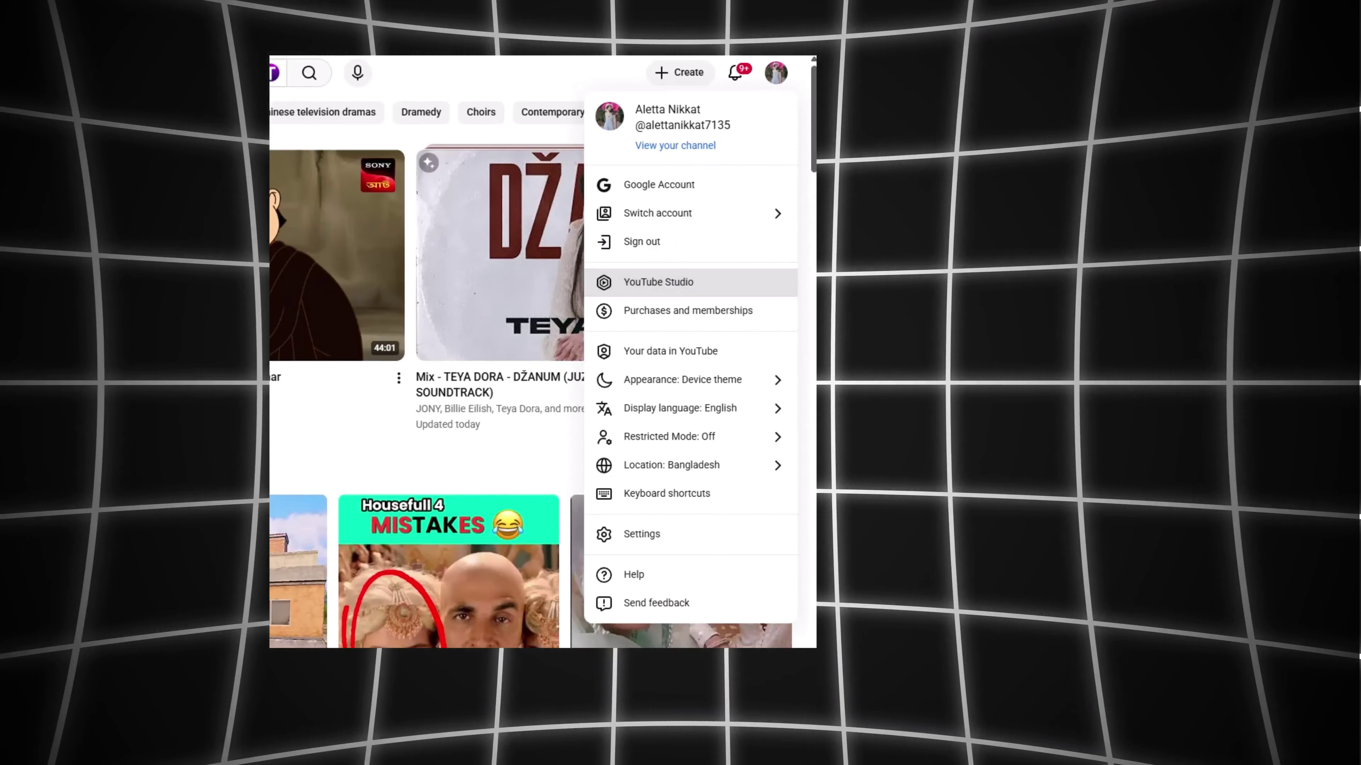
pyautogui.click(658, 282)
pyautogui.click(85, 547)
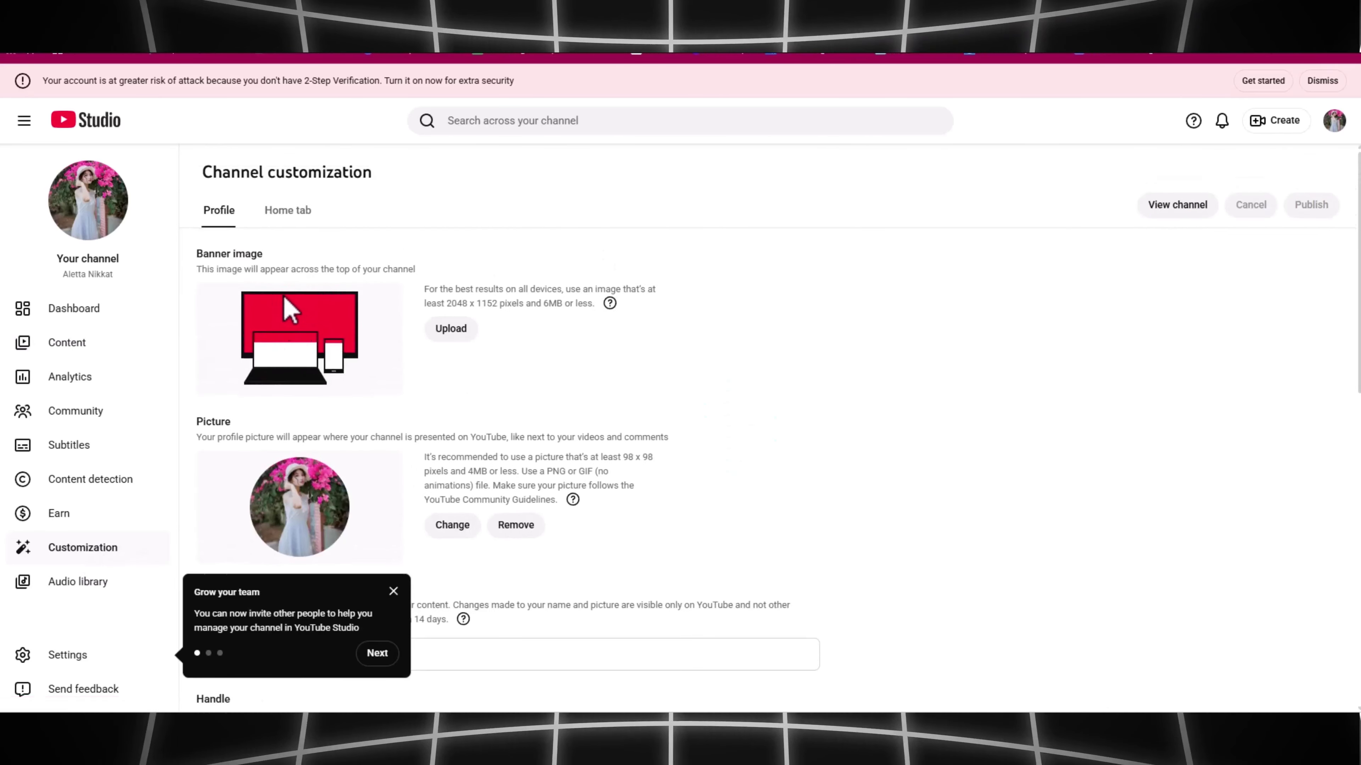
# Upload the Cinematic Insight image as the channel banner and replace the profile picture with the blue AI video icon image
pyautogui.click(456, 330)
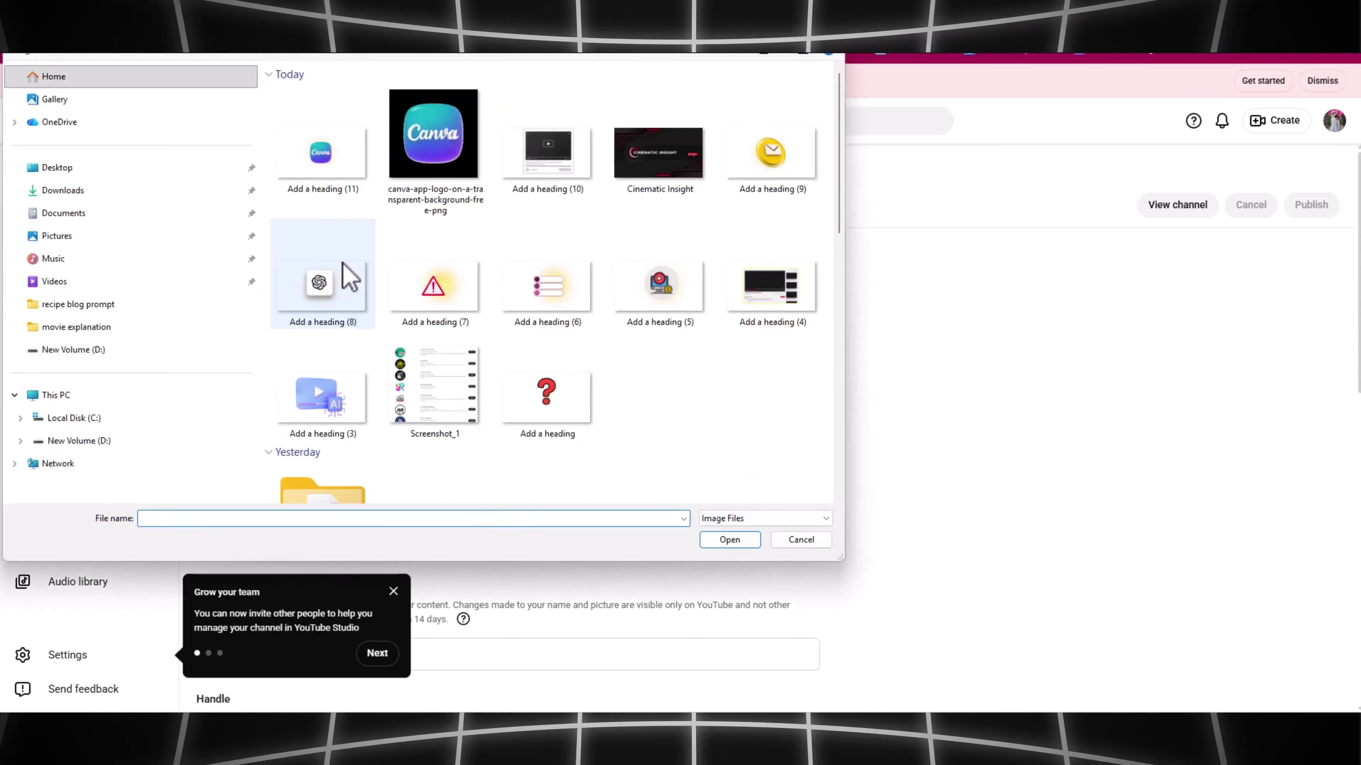
pyautogui.doubleClick(648, 156)
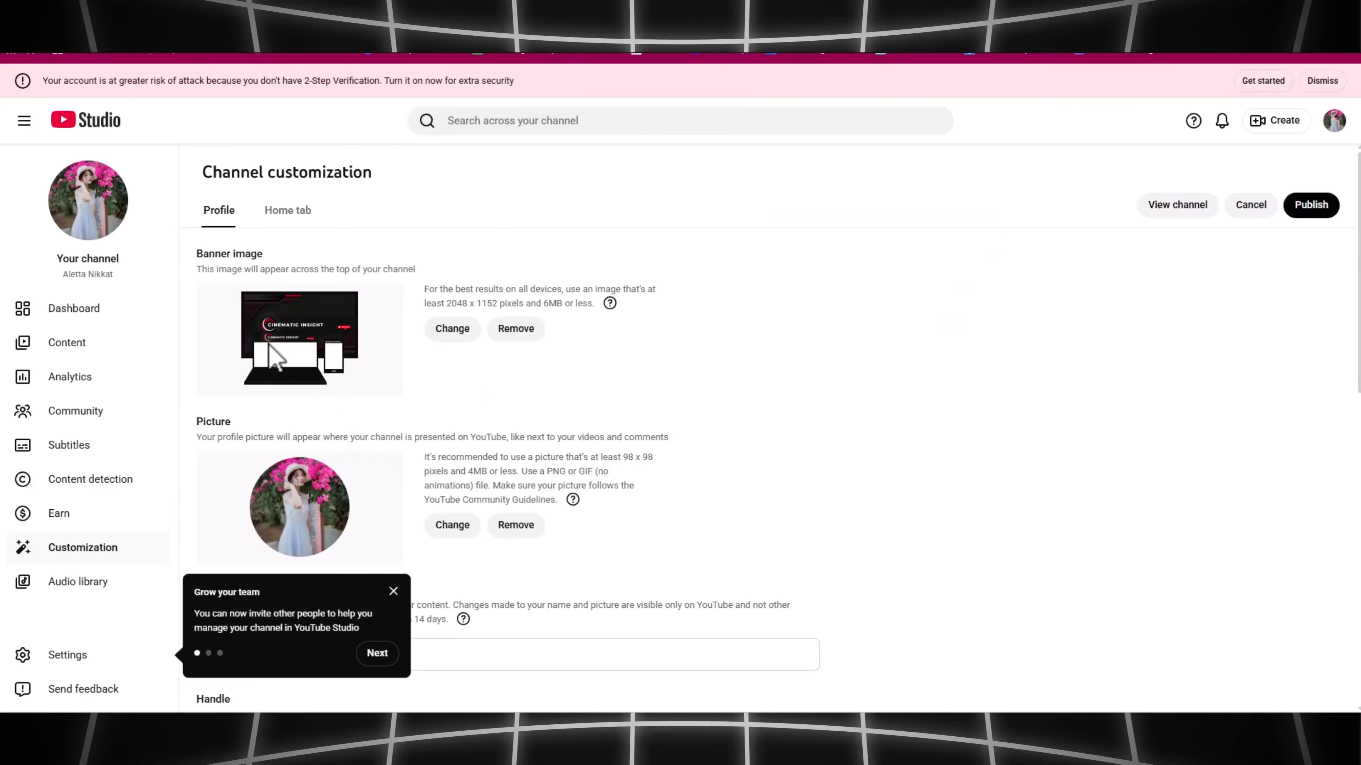
pyautogui.click(453, 524)
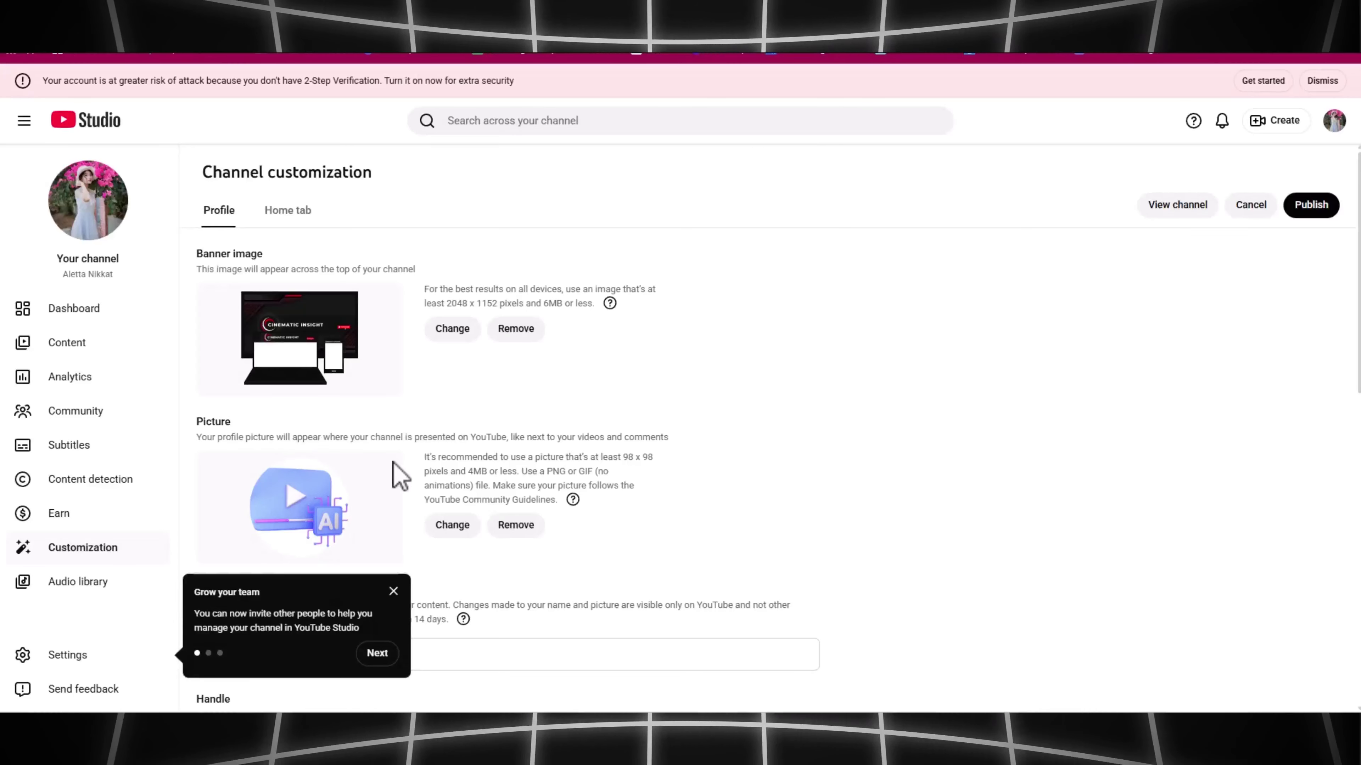
# Set the channel name to "Cinematic Insight" and go to the channel's Description section
pyautogui.scroll(-5, 395, 477)
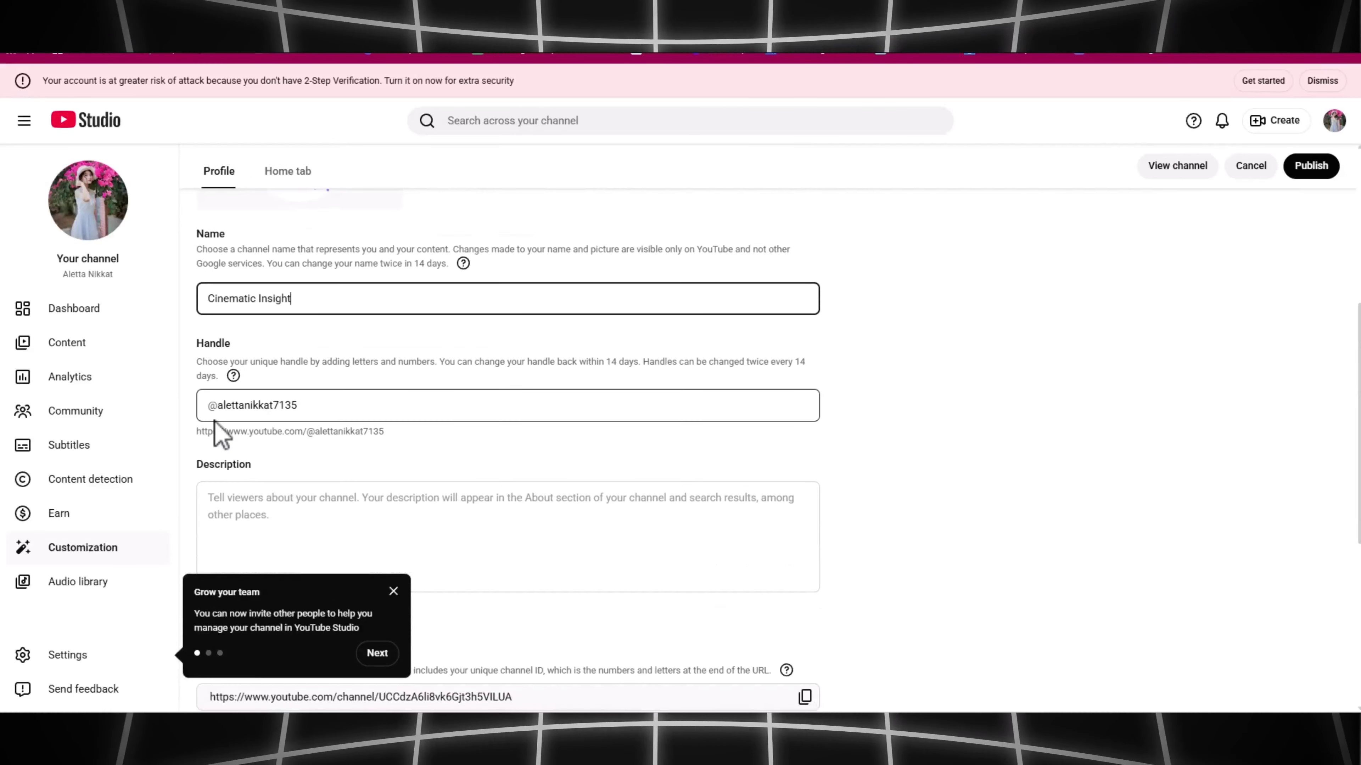
pyautogui.scroll(-3, 211, 468)
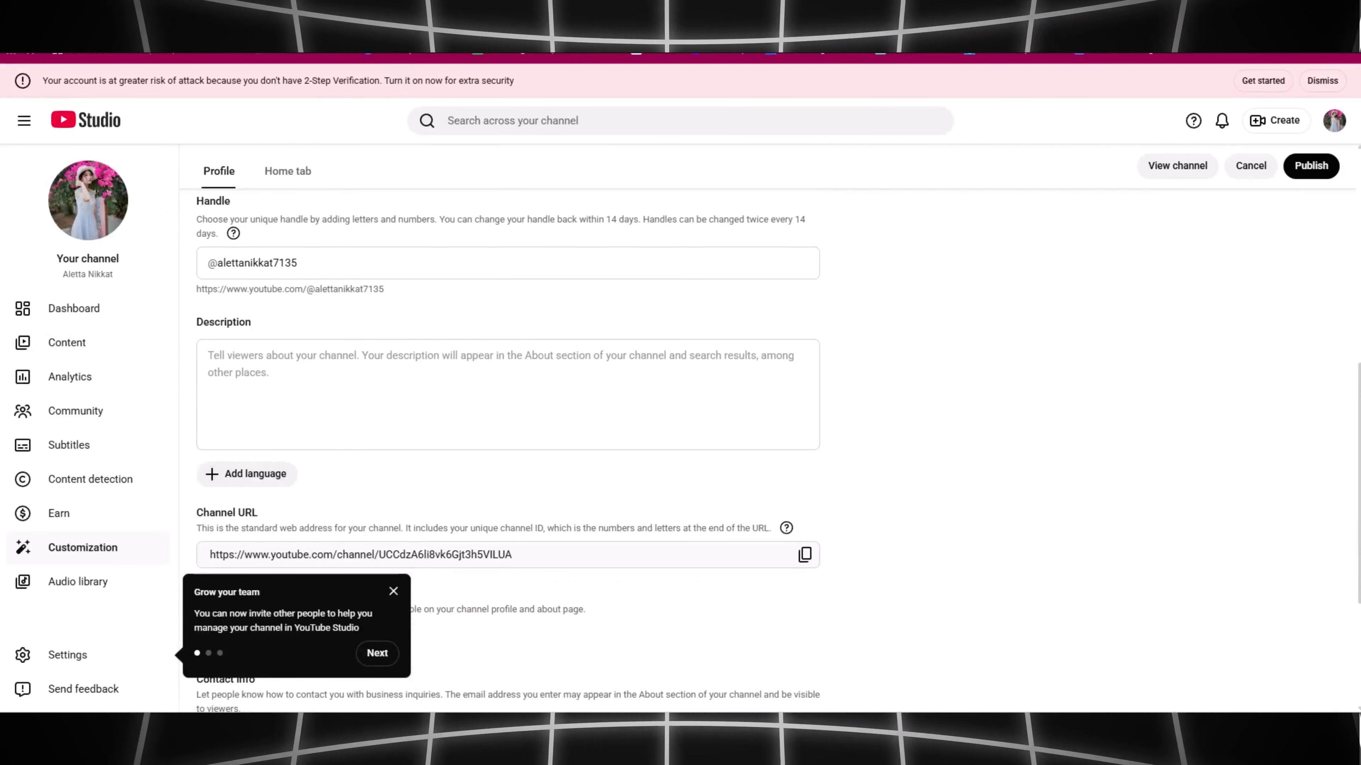
pyautogui.scroll(-2, 507, 429)
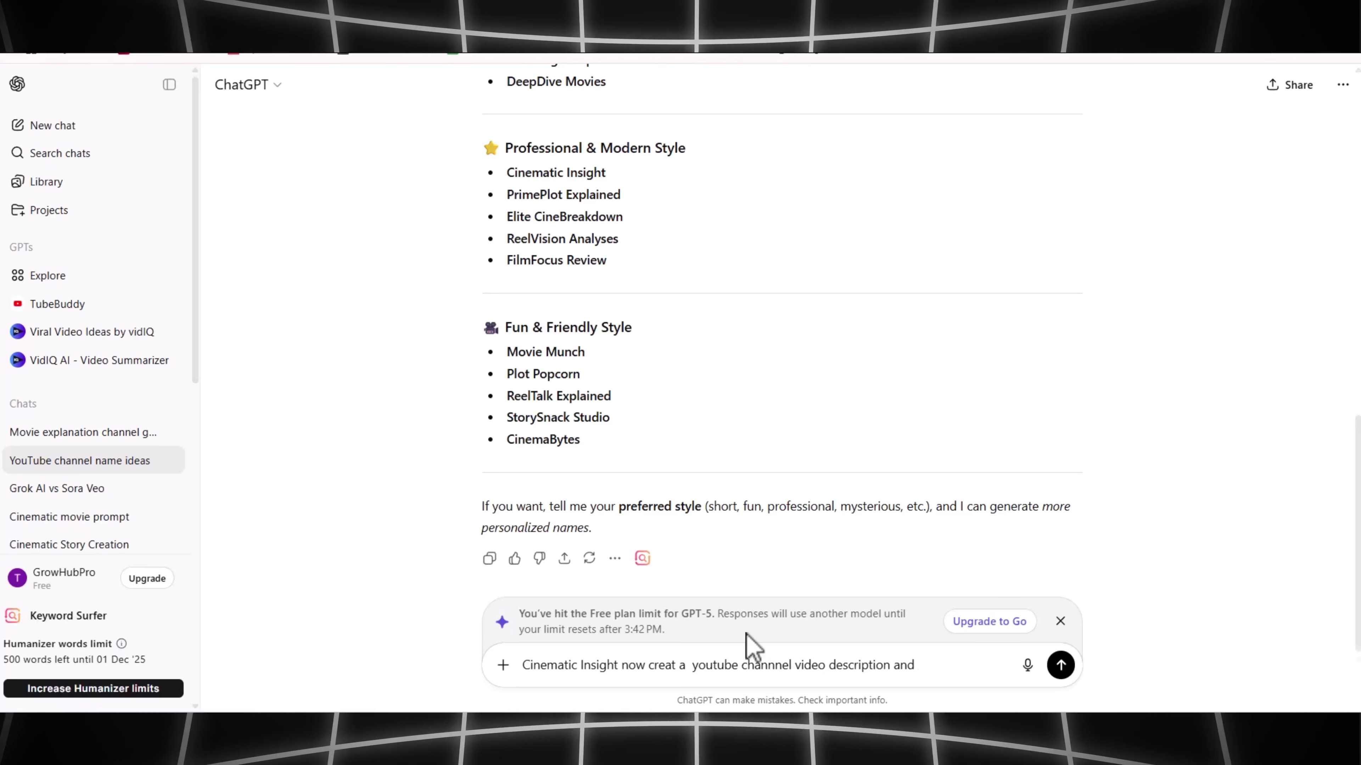
# Switch to ChatGPT and ask for a YouTube channel video description and hashtags for Cinematic Insight
pyautogui.write('hash tag')
pyautogui.press('Return')
pyautogui.click(1060, 620)
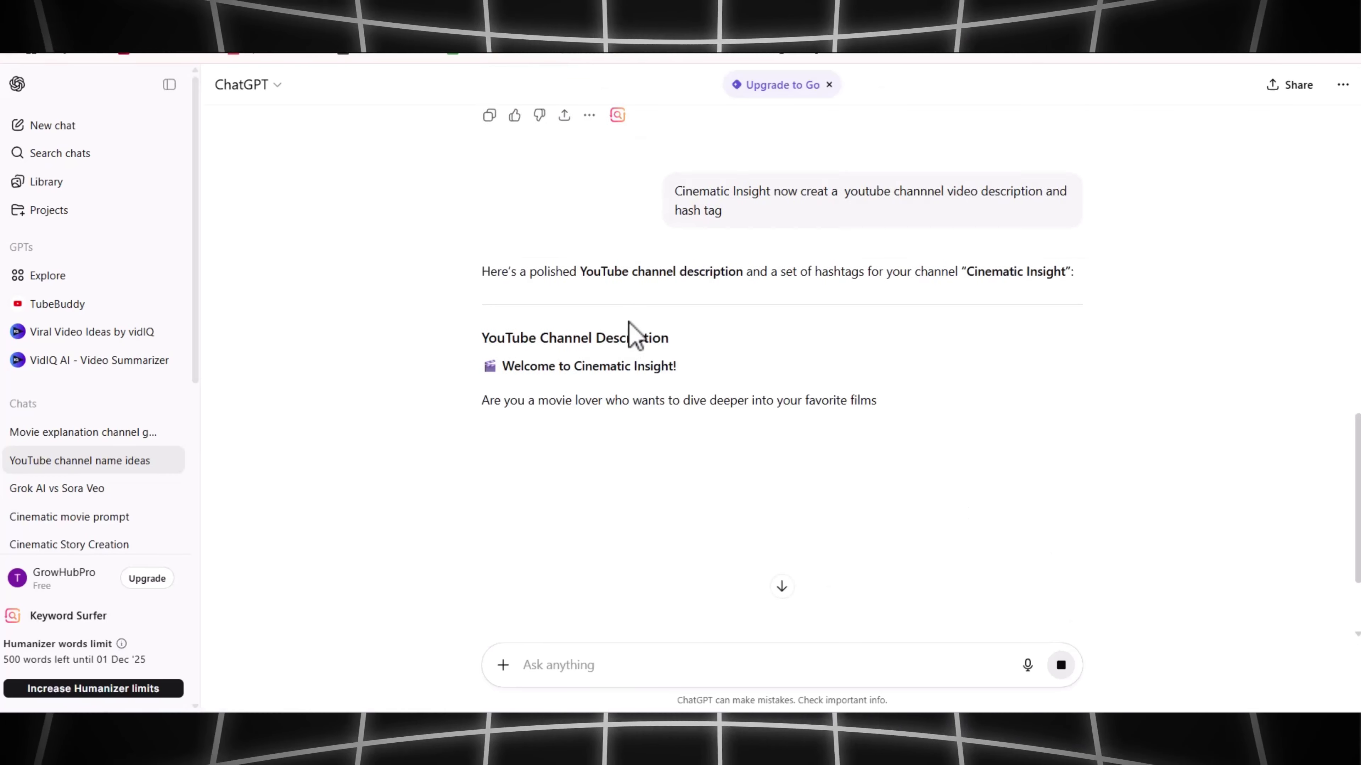
# Copy the generated channel description from "Are you a movie lover" through "to the next level!"
pyautogui.scroll(-3, 628, 322)
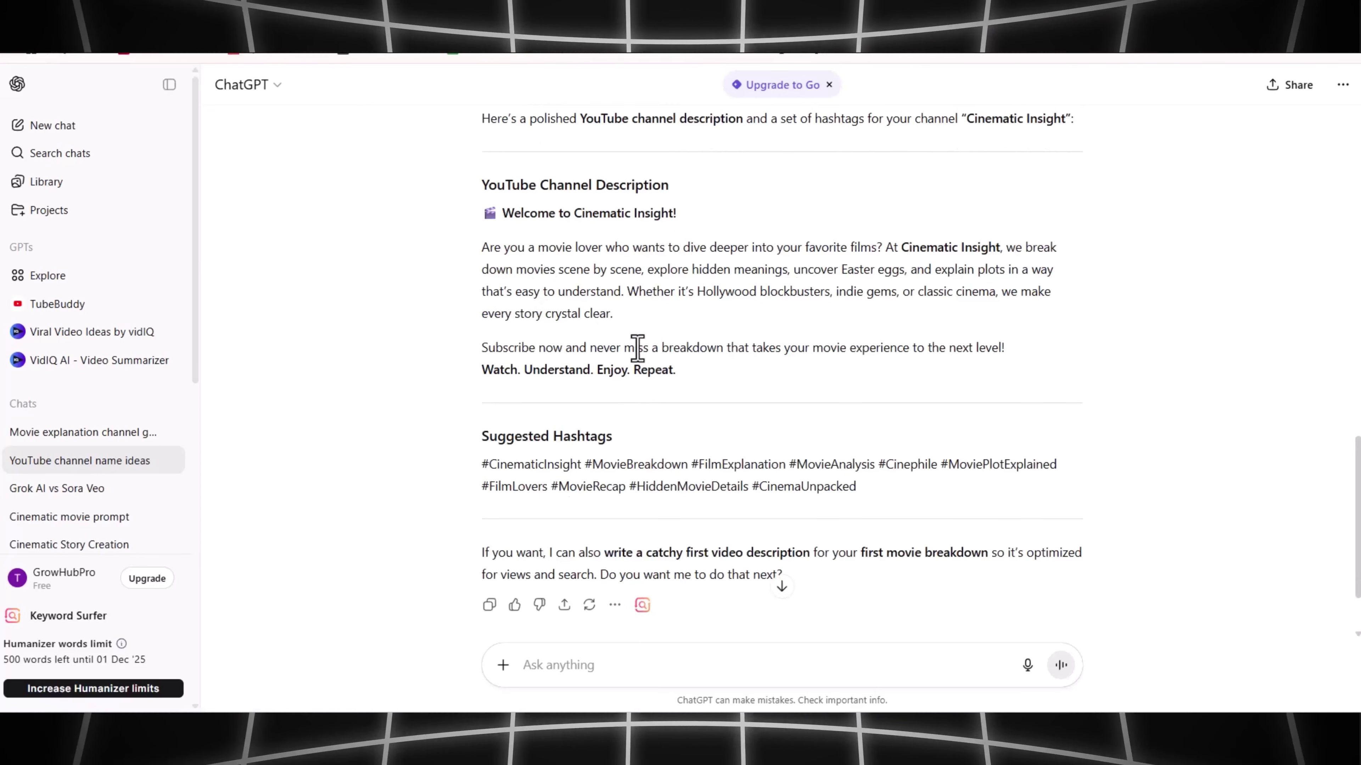
pyautogui.moveTo(1020, 359); pyautogui.dragTo(489, 251)
pyautogui.hotkey('ctrl', 'c')
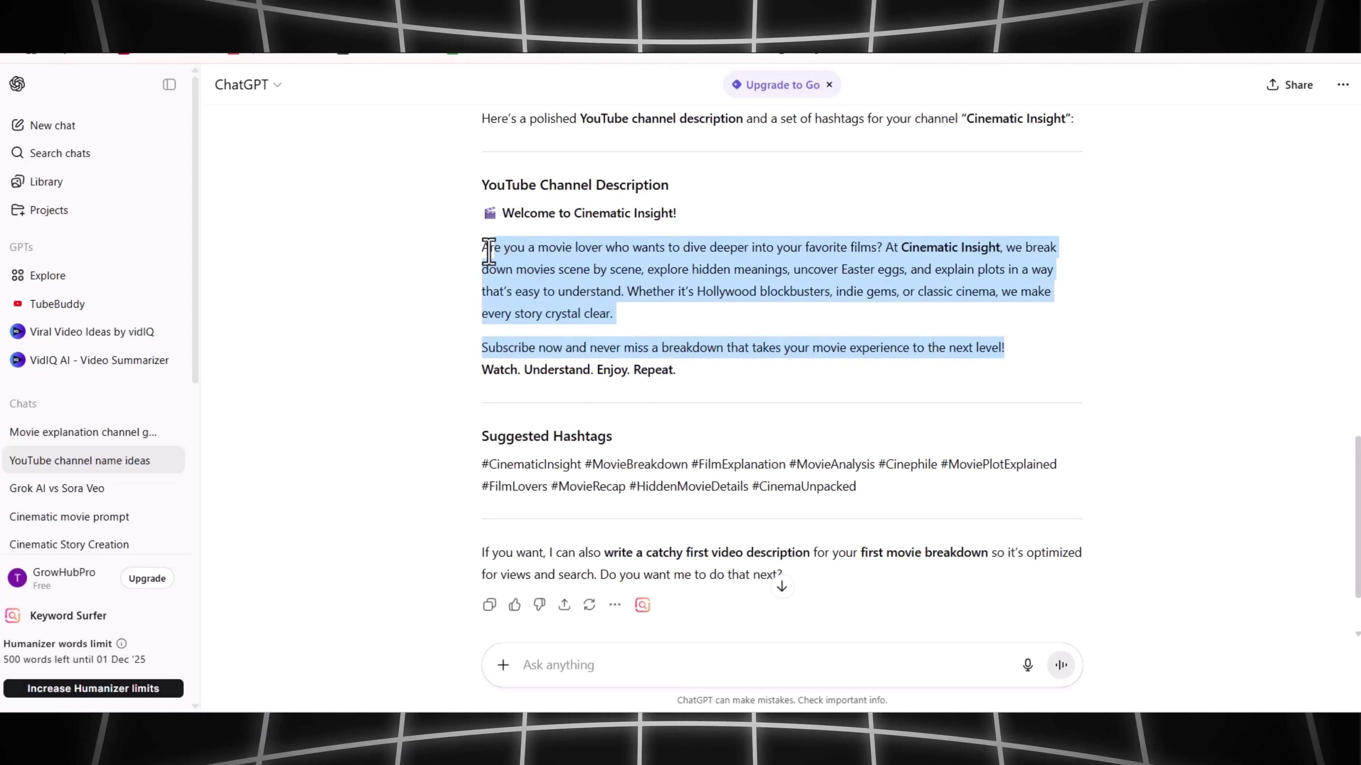
pyautogui.click(787, 370)
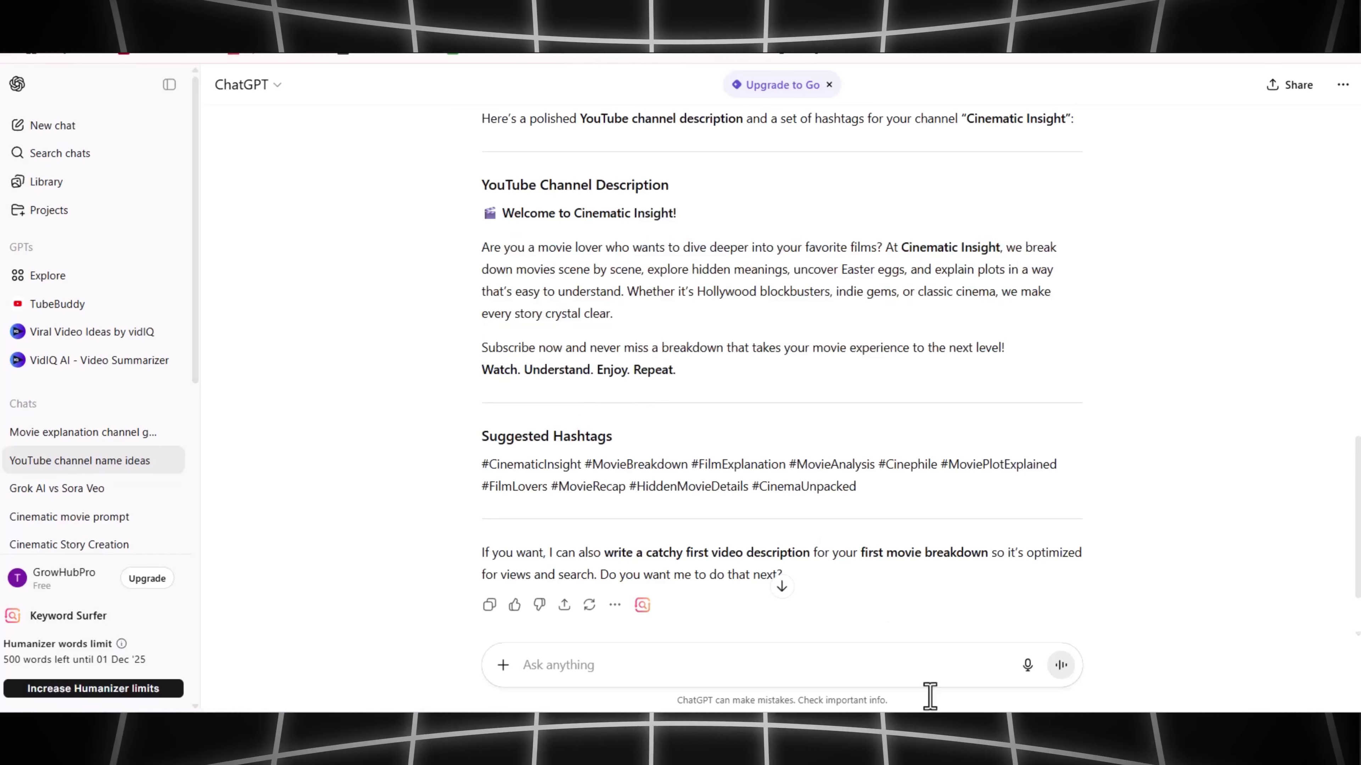
# Switch to YouTube Studio and paste the copied text as the channel description
pyautogui.click(310, 375)
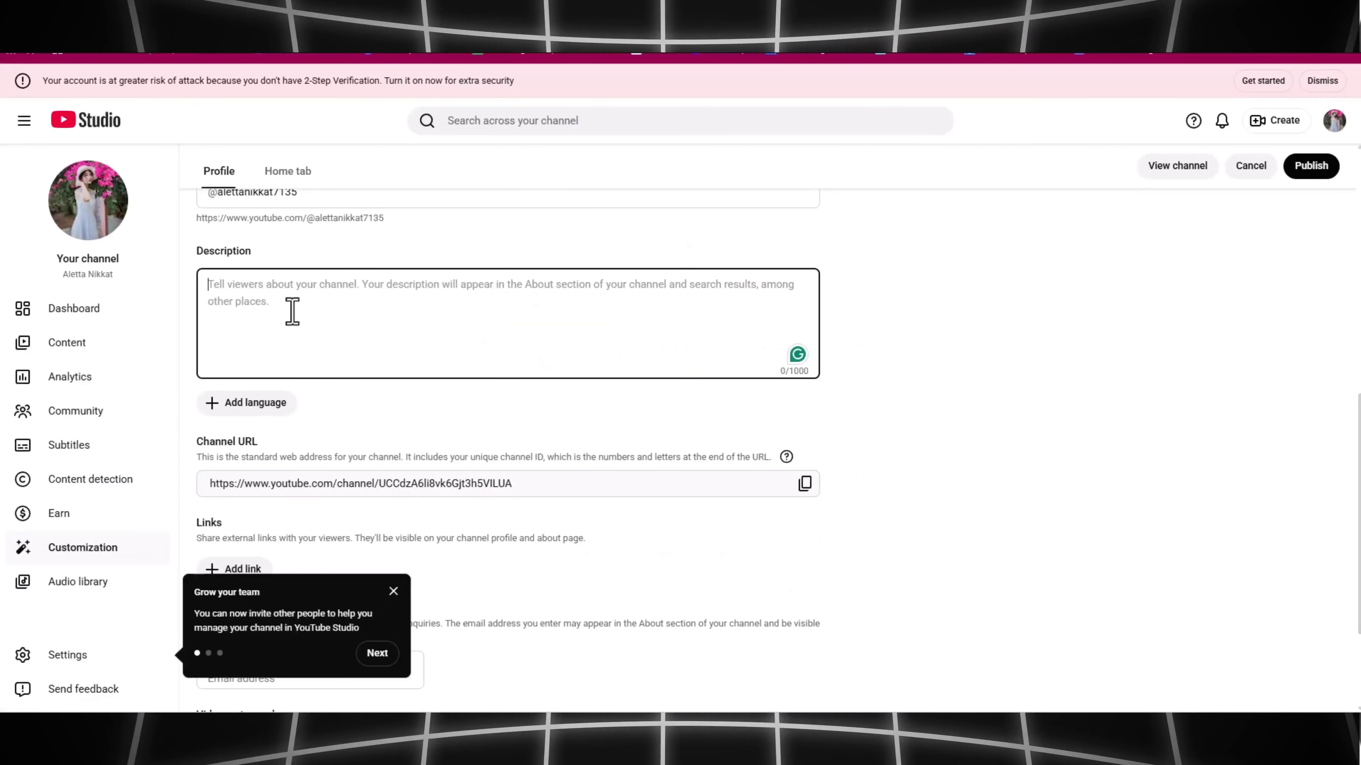
pyautogui.hotkey('ctrl', 'v')
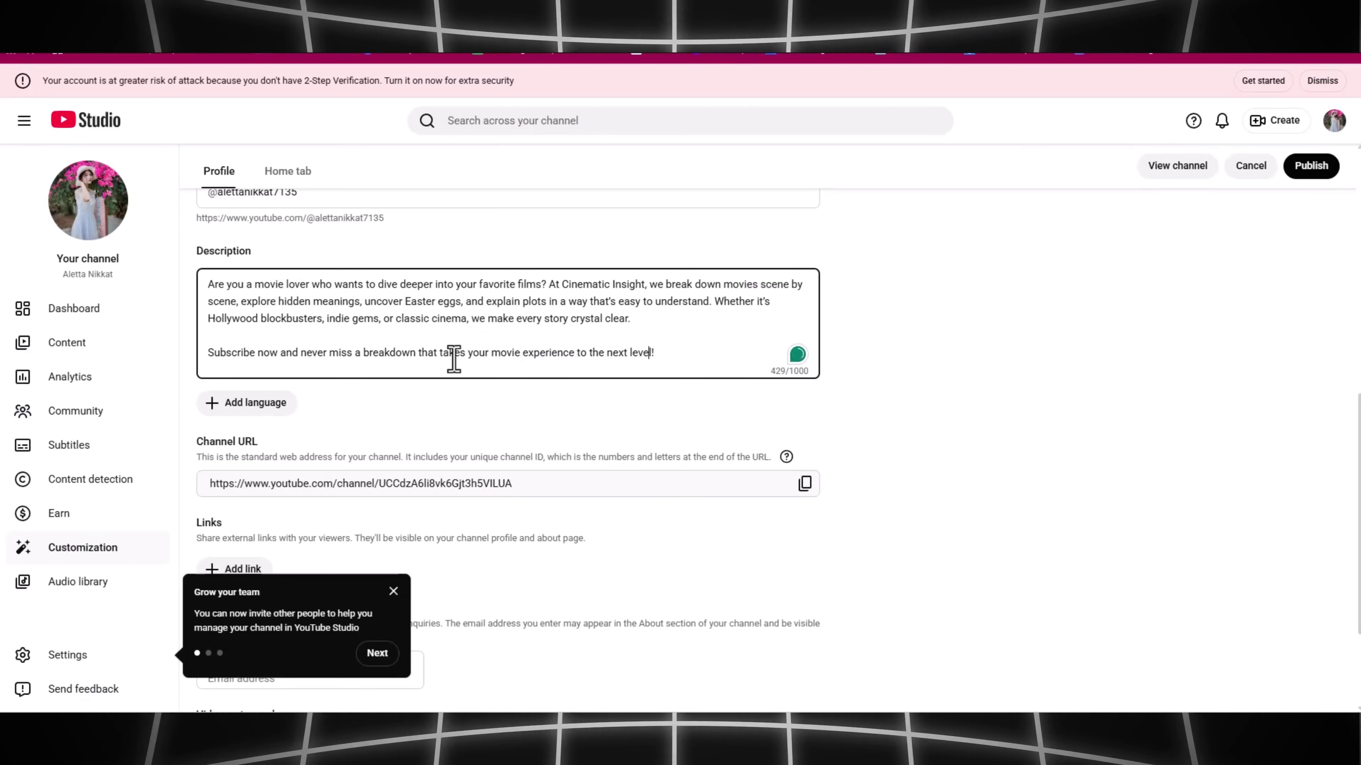
pyautogui.scroll(-1, 454, 358)
pyautogui.scroll(2, 454, 359)
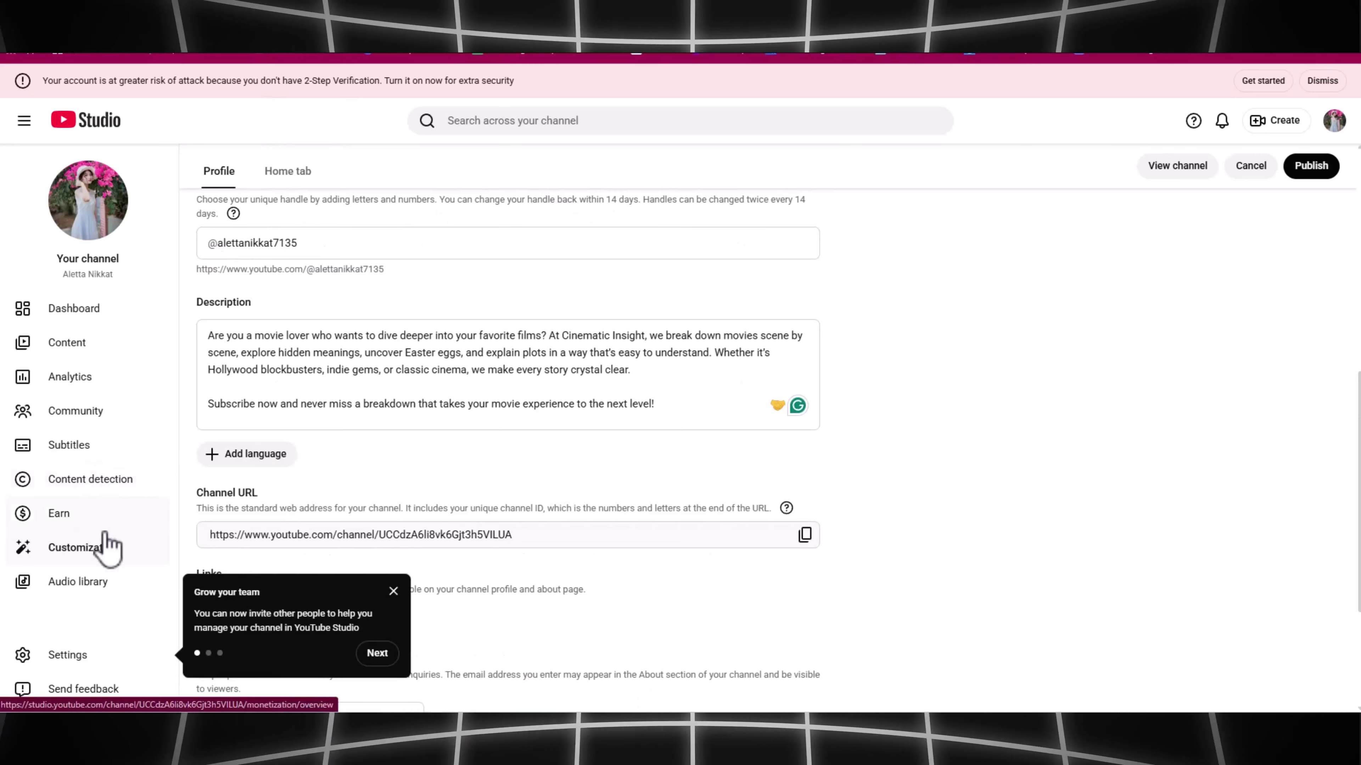
# Open the channel settings, dismiss the access tip, and set the country of residence to United States
pyautogui.click(69, 659)
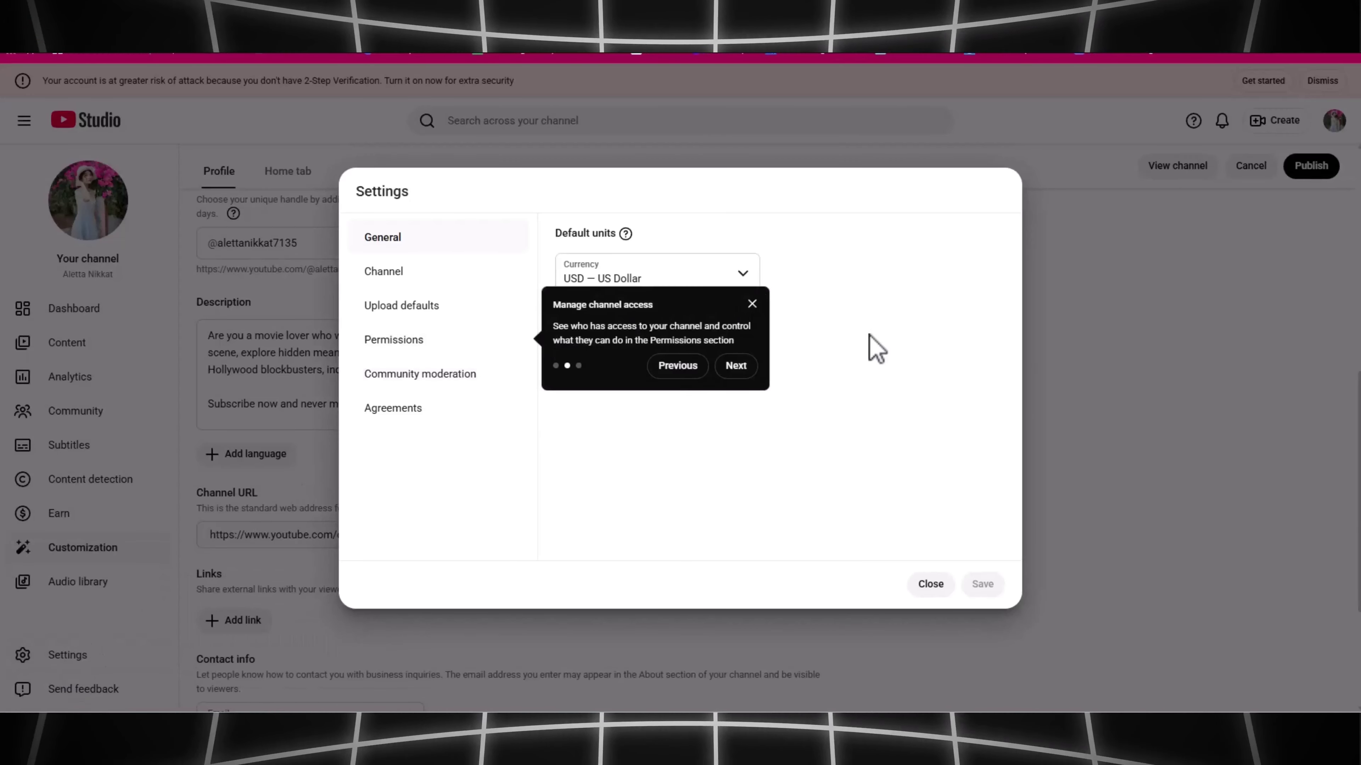
pyautogui.click(751, 304)
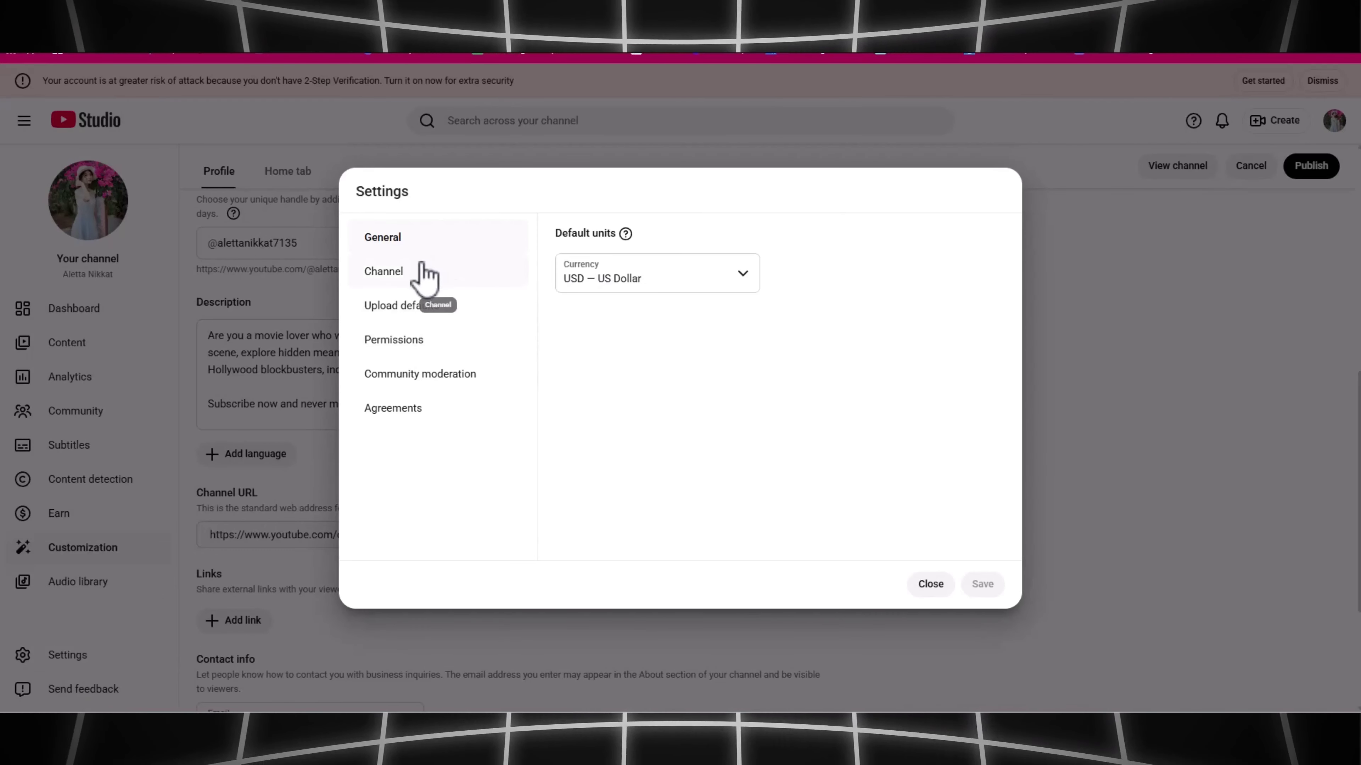
pyautogui.click(428, 276)
pyautogui.click(687, 309)
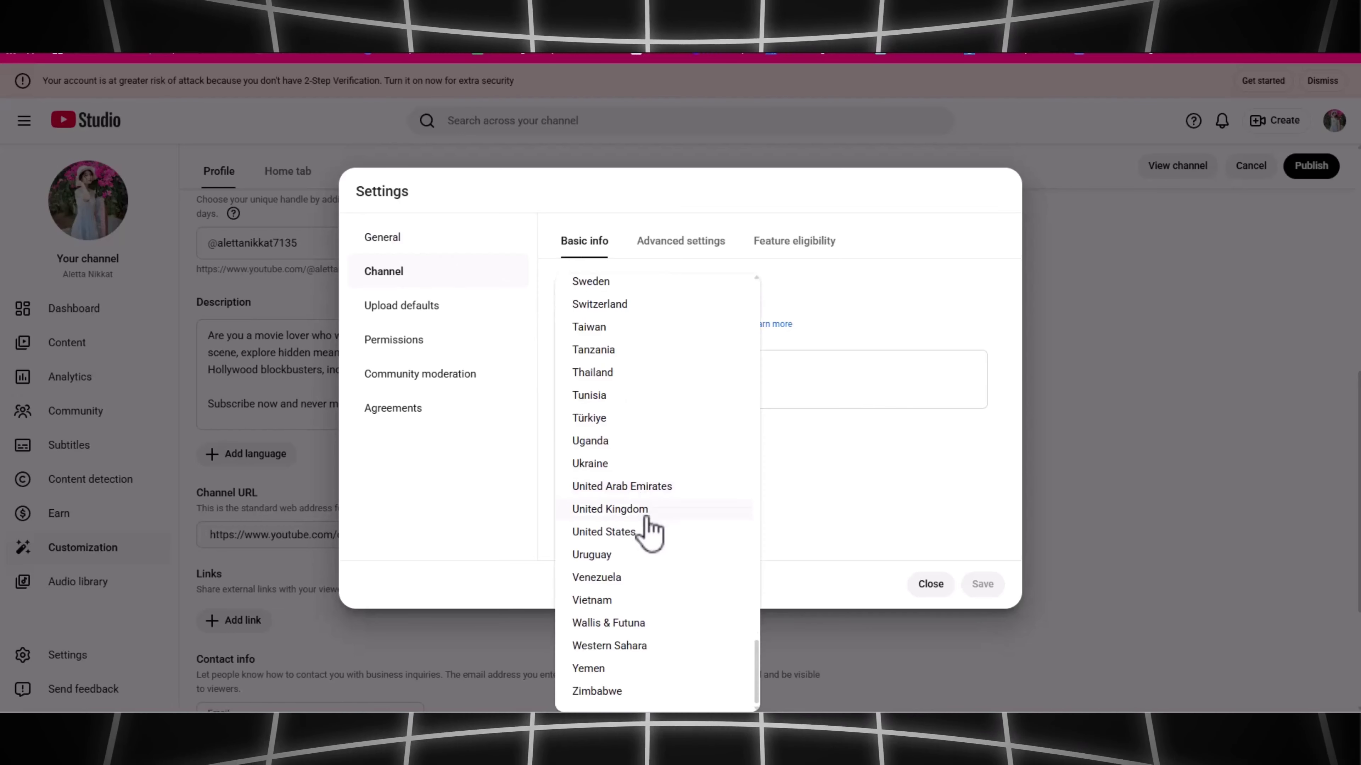
pyautogui.click(642, 532)
# Switch to Notepad, paste the hashtags from #CinematicInsight through #CinemaUnpacked into a blank note, and move its window clear of the Keywords field
pyautogui.click(629, 382)
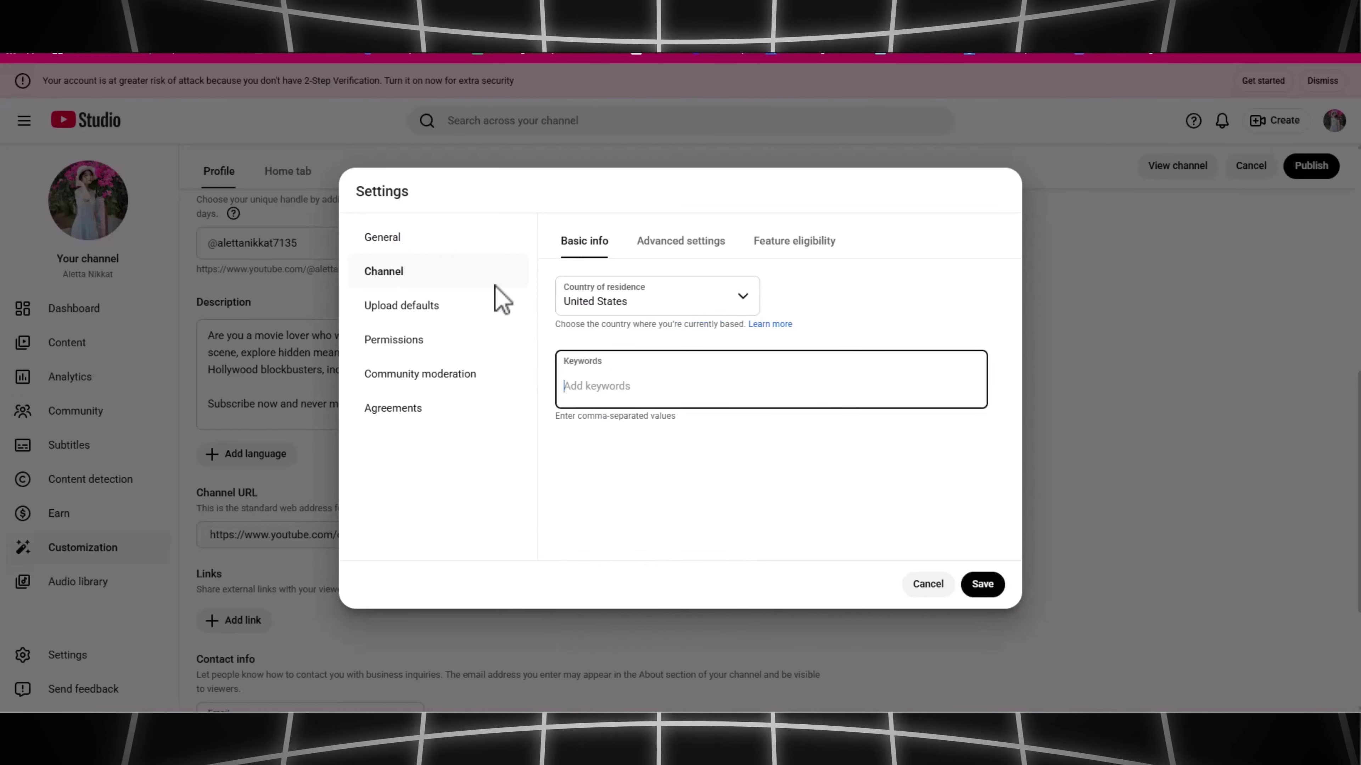
pyautogui.click(819, 724)
pyautogui.click(597, 376)
pyautogui.click(819, 724)
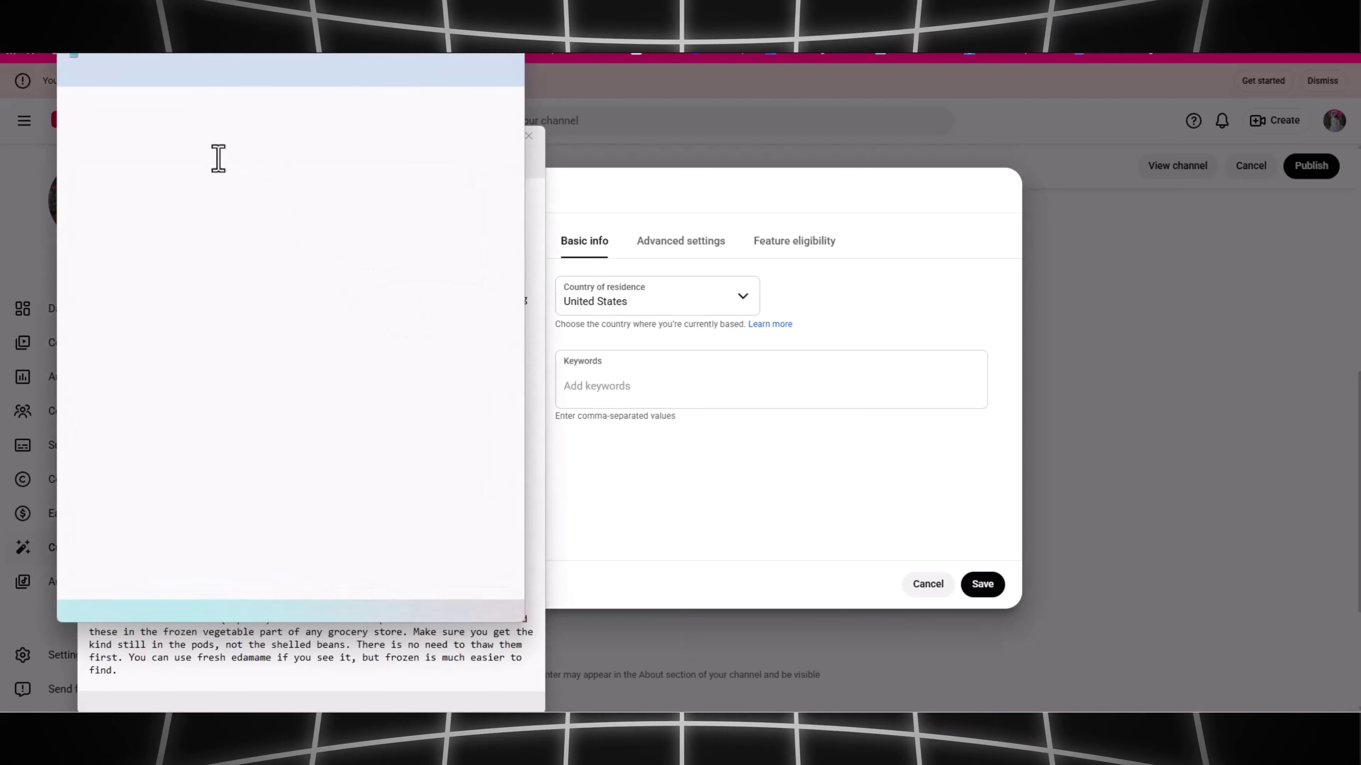
pyautogui.write('#CinematicInsight #MovieBreakdown #FilmExplanation #MovieAnalysis #Cinephile #MoviePlotExplained #FilmLovers #MovieRecap #HiddenMovieDetails #CinemaUnpacked')
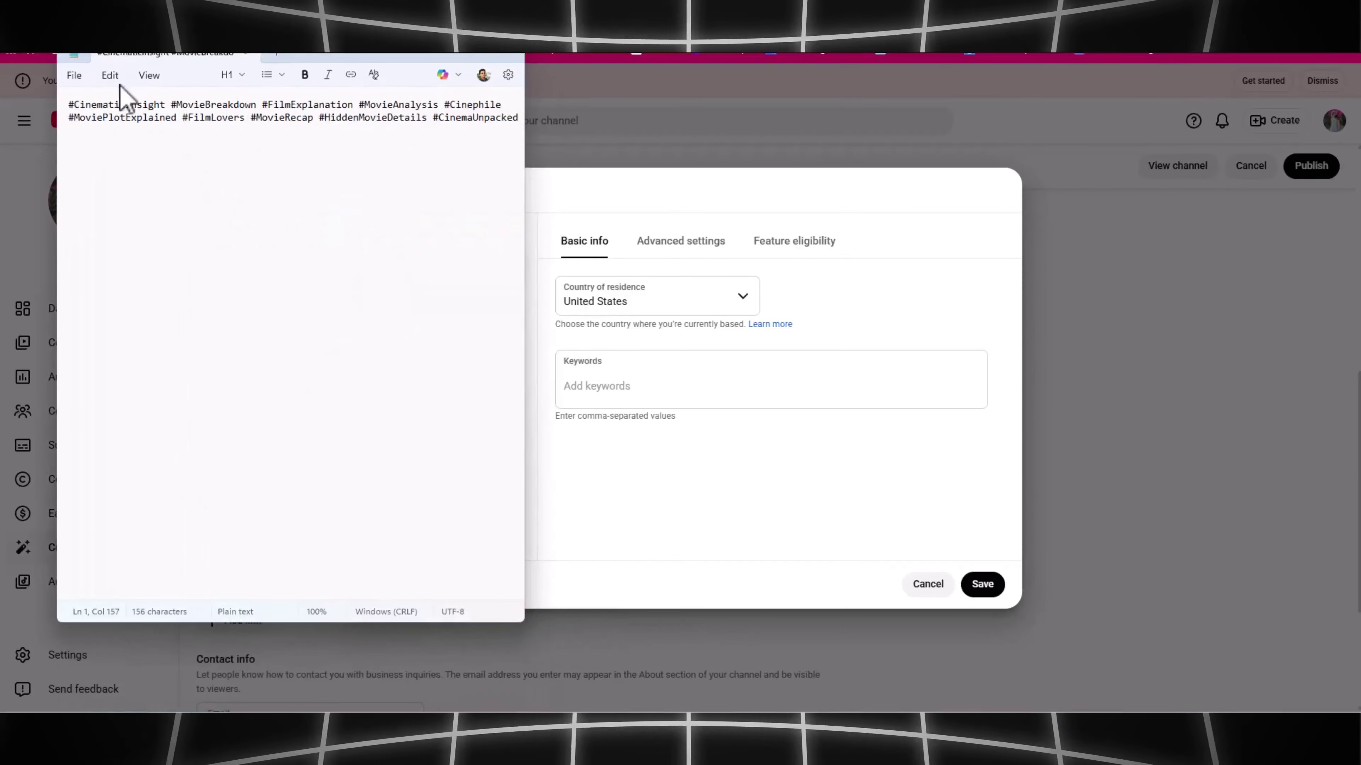
pyautogui.moveTo(315, 61); pyautogui.dragTo(1178, 236)
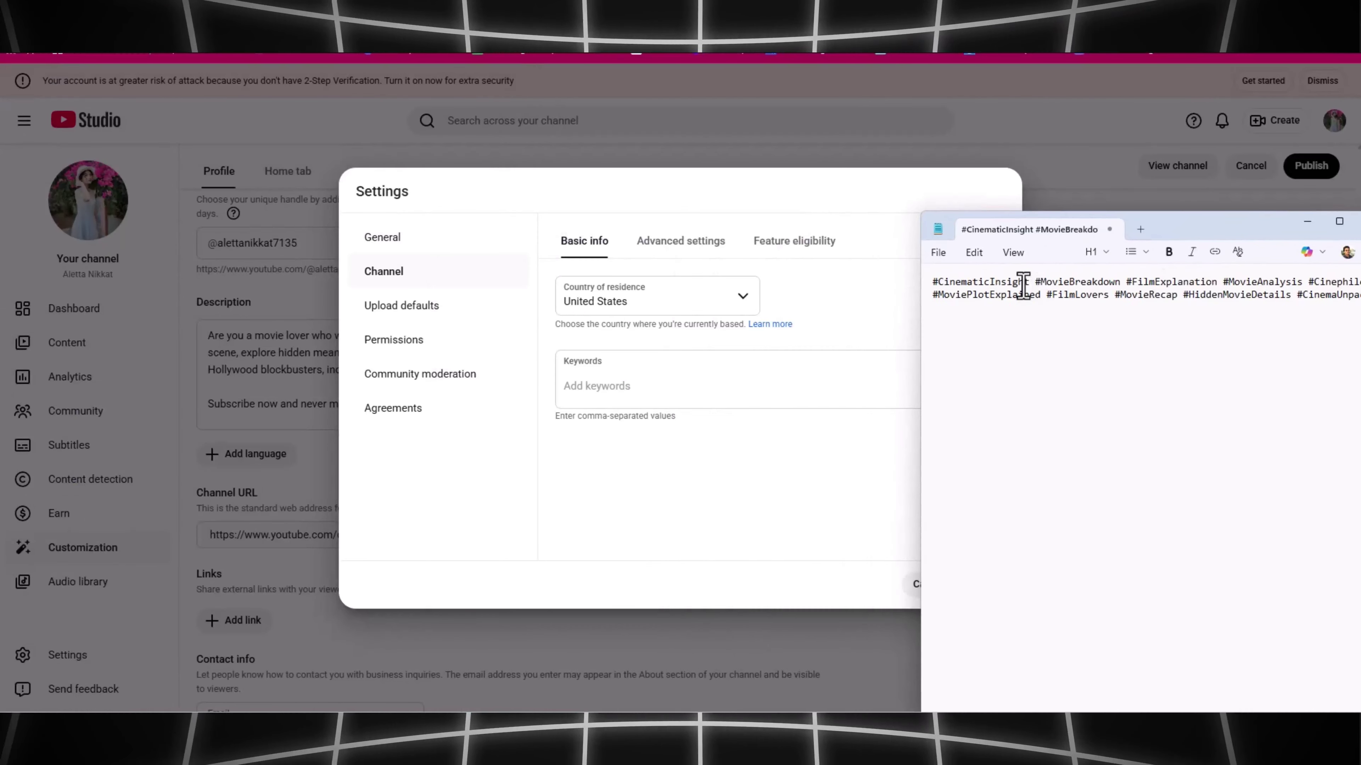
# Copy #CinematicInsight from the note and add it as a channel keyword in YouTube Studio
pyautogui.doubleClick(996, 282)
pyautogui.hotkey('ctrl', 'c')
pyautogui.click(586, 386)
pyautogui.hotkey('ctrl', 'v')
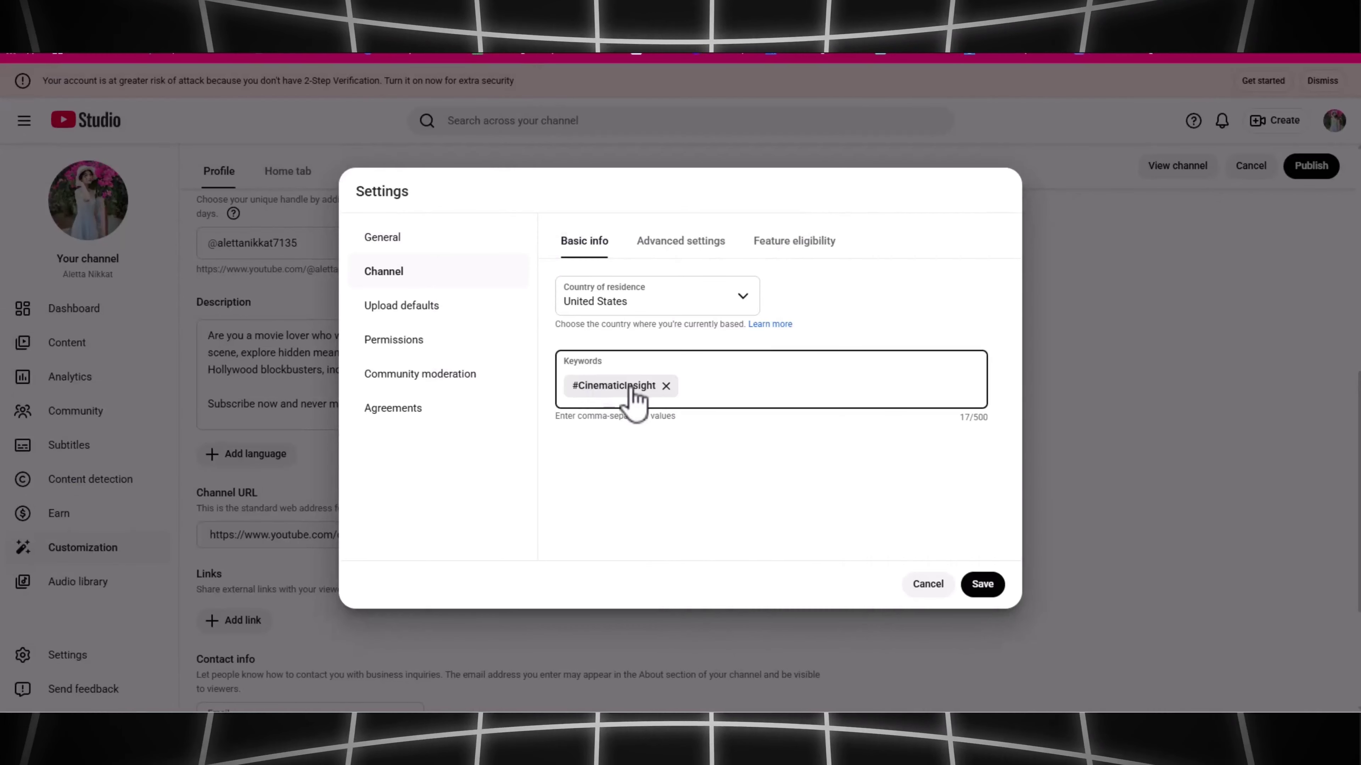
# Copy #MovieBreakdown from the Notepad note and add it to the channel keywords in YouTube Studio
pyautogui.hotkey('alt', 'Tab')
pyautogui.click(1086, 294)
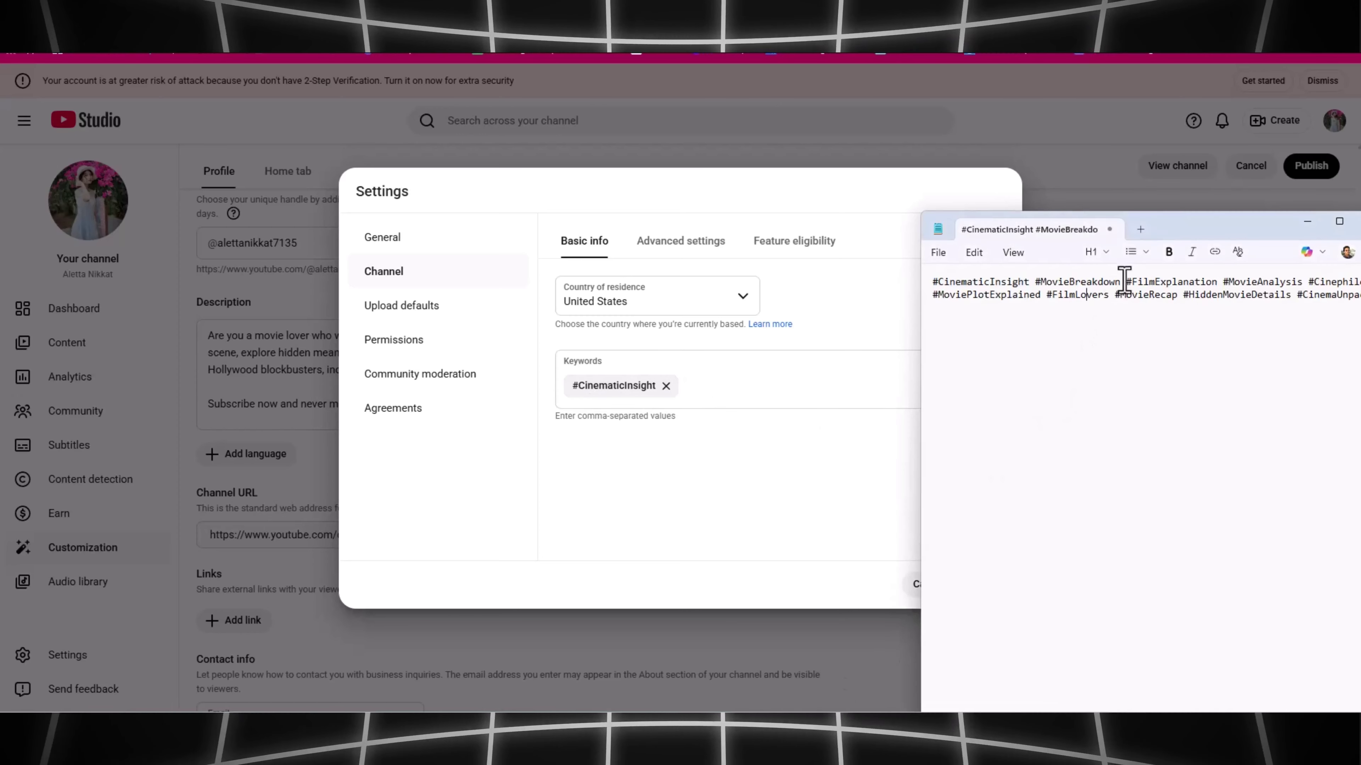
pyautogui.doubleClick(1066, 282)
pyautogui.hotkey('ctrl', 'c')
pyautogui.click(704, 385)
pyautogui.hotkey('ctrl', 'v')
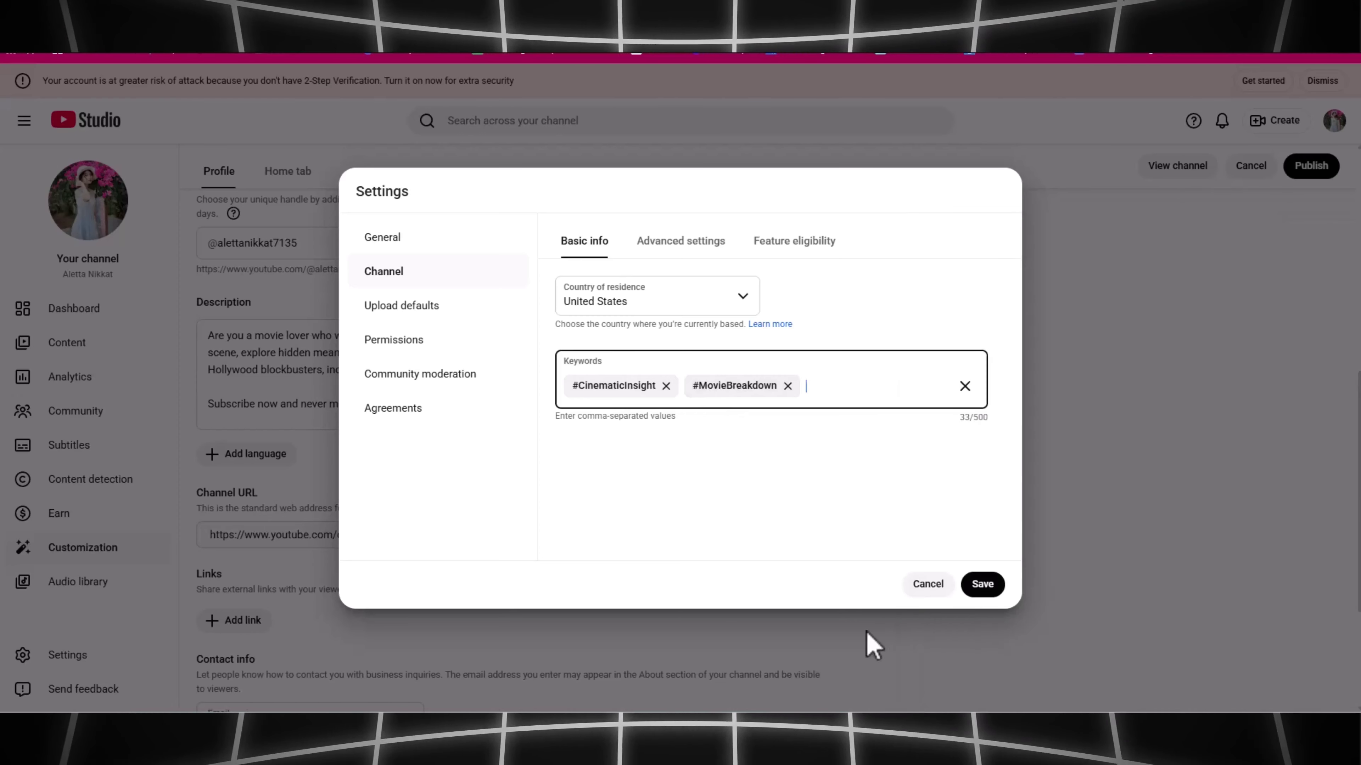
# Copy #FilmExplanation from the Notepad note into the channel keywords in YouTube Studio and save the settings
pyautogui.hotkey('alt', 'Tab')
pyautogui.moveTo(1217, 282); pyautogui.dragTo(1129, 290)
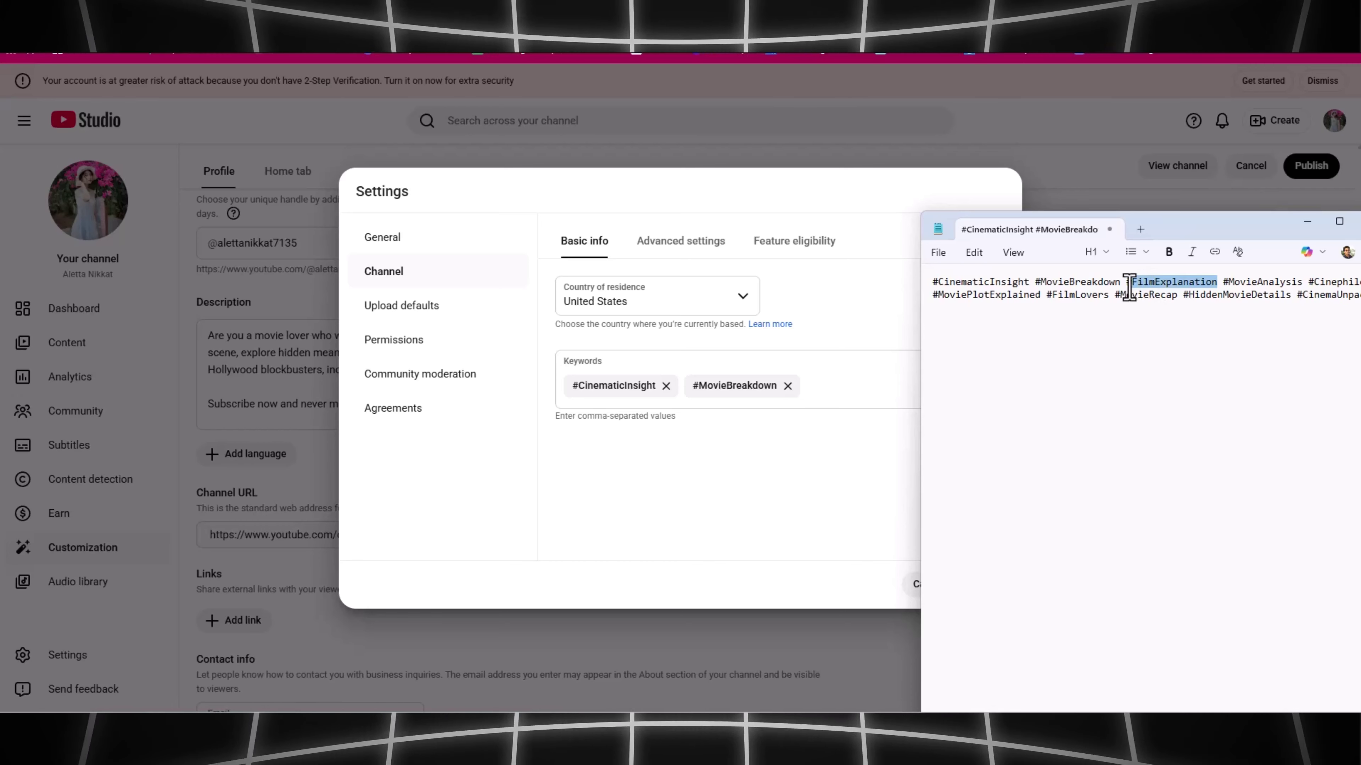
pyautogui.hotkey('ctrl', 'c')
pyautogui.click(827, 384)
pyautogui.hotkey('ctrl', 'v')
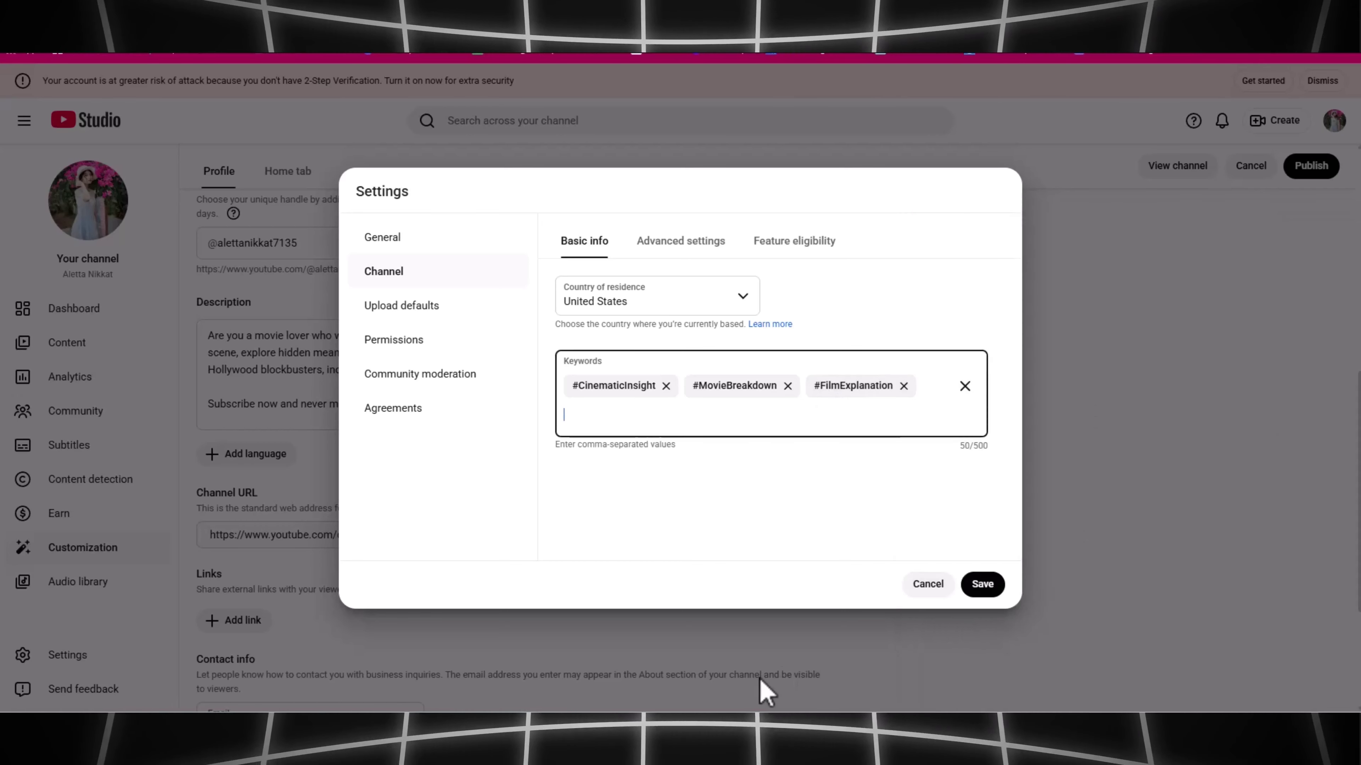
pyautogui.click(982, 584)
# In the channel's advanced settings, set the audience to not made for kids
pyautogui.click(399, 276)
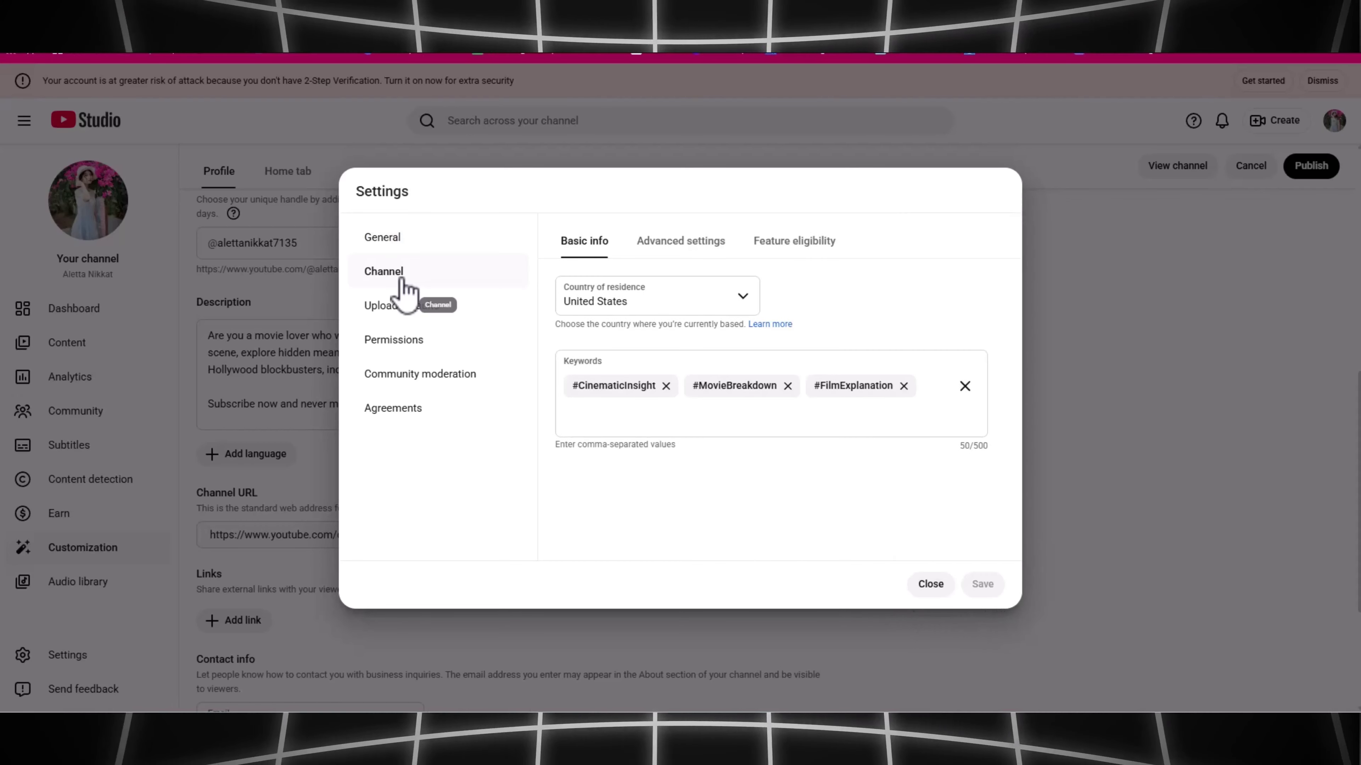
pyautogui.click(690, 250)
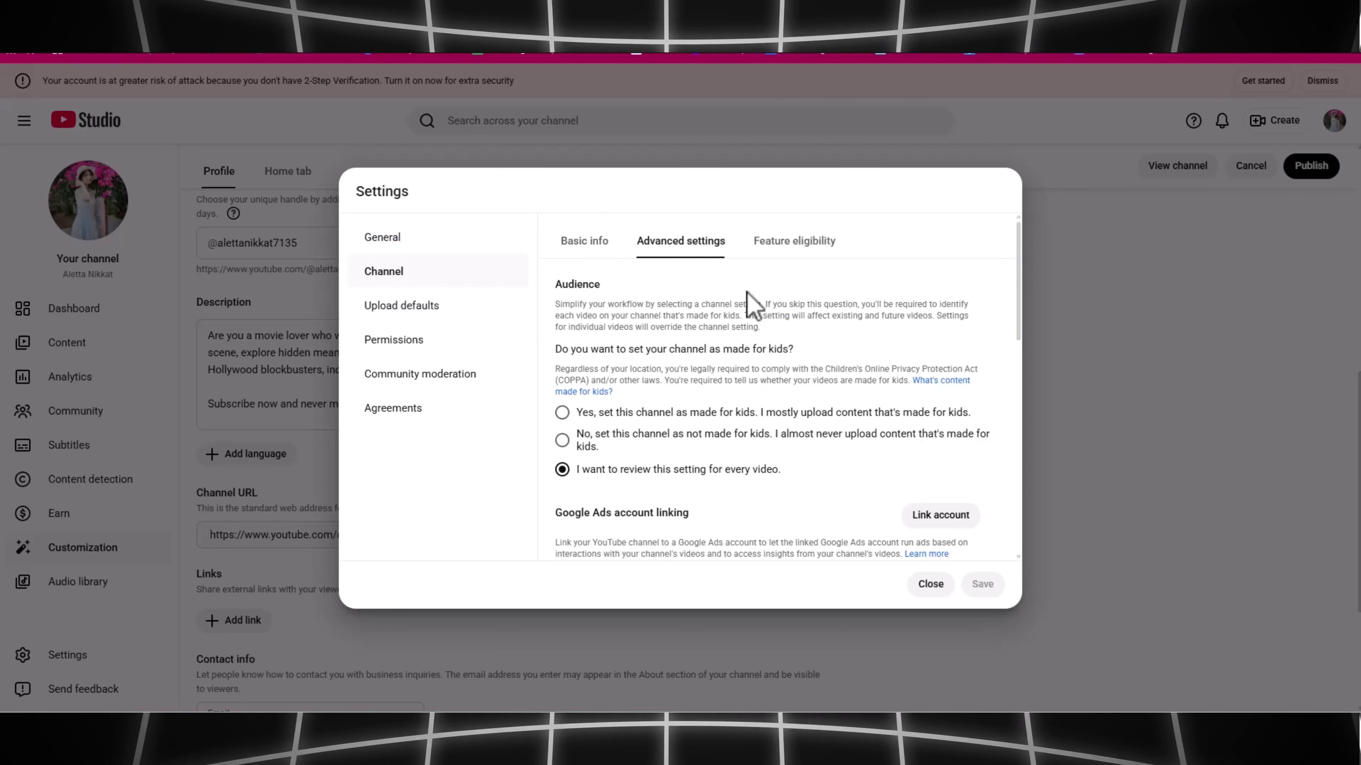
pyautogui.scroll(-3, 616, 402)
pyautogui.scroll(2, 586, 325)
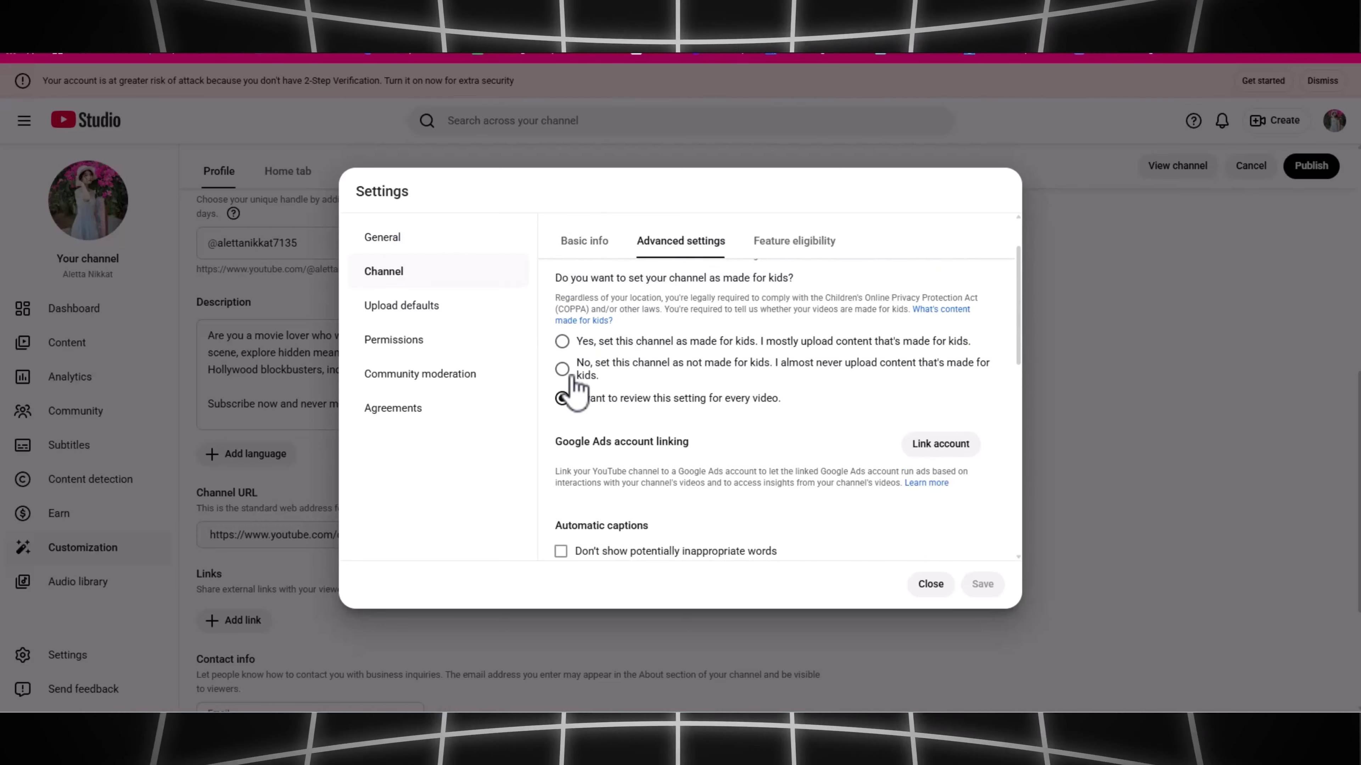
pyautogui.click(562, 369)
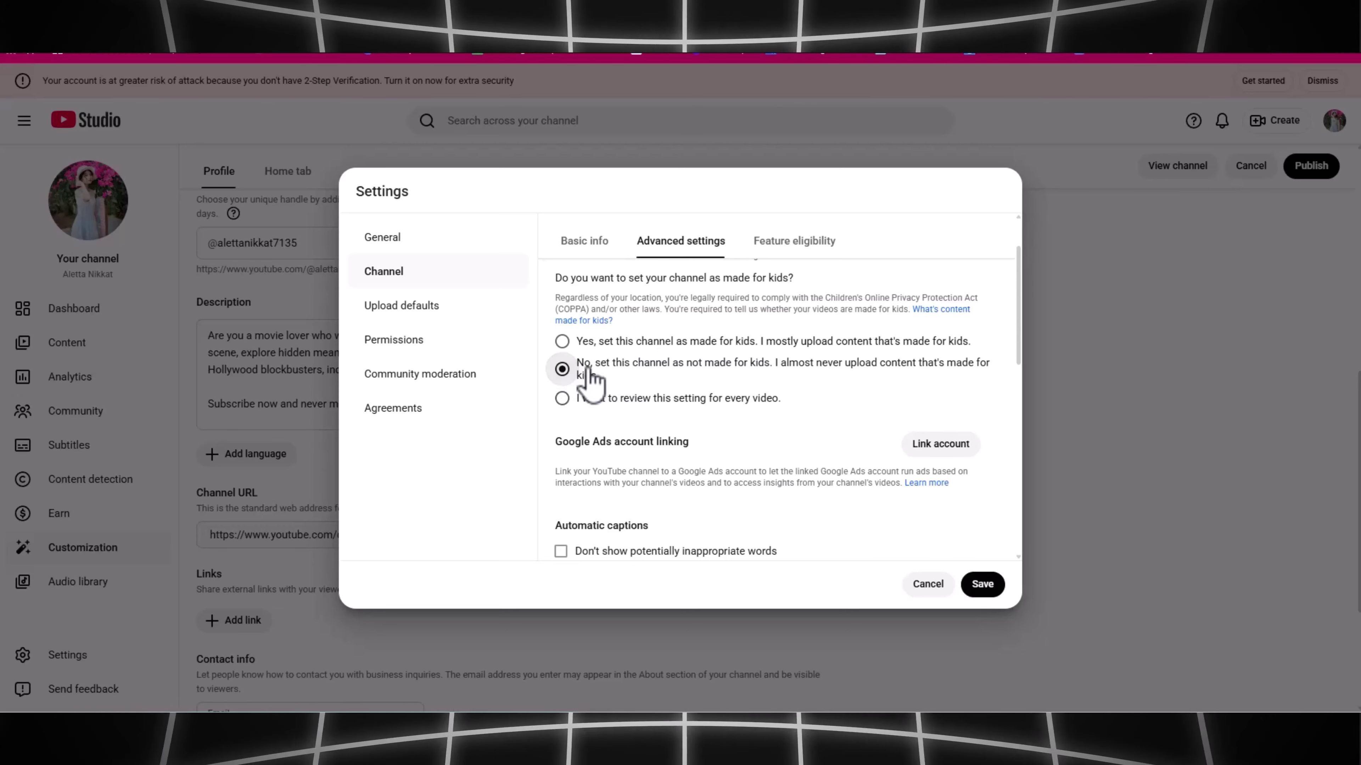
pyautogui.scroll(1, 696, 354)
# Examine the channel's feature eligibility, expanding the intermediate features to read their benefits and requirements
pyautogui.click(774, 244)
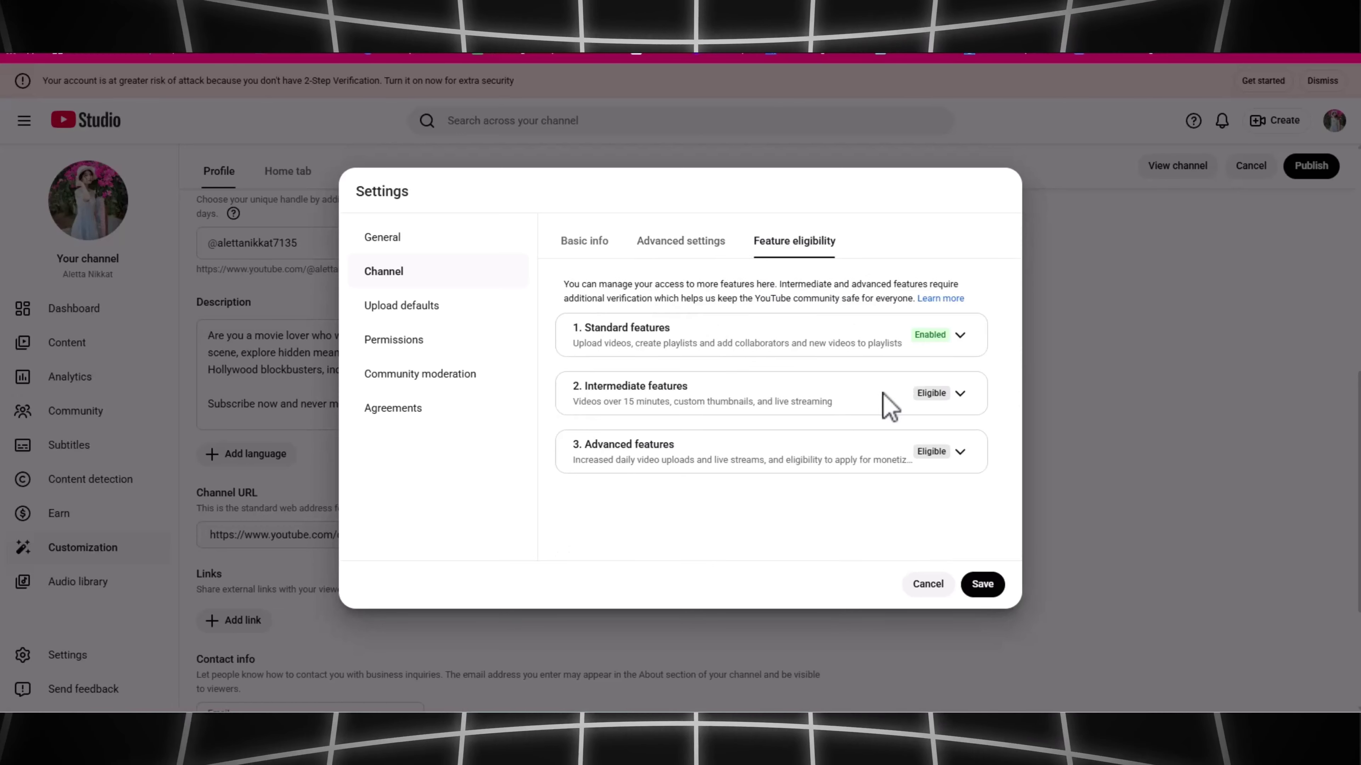
pyautogui.click(959, 395)
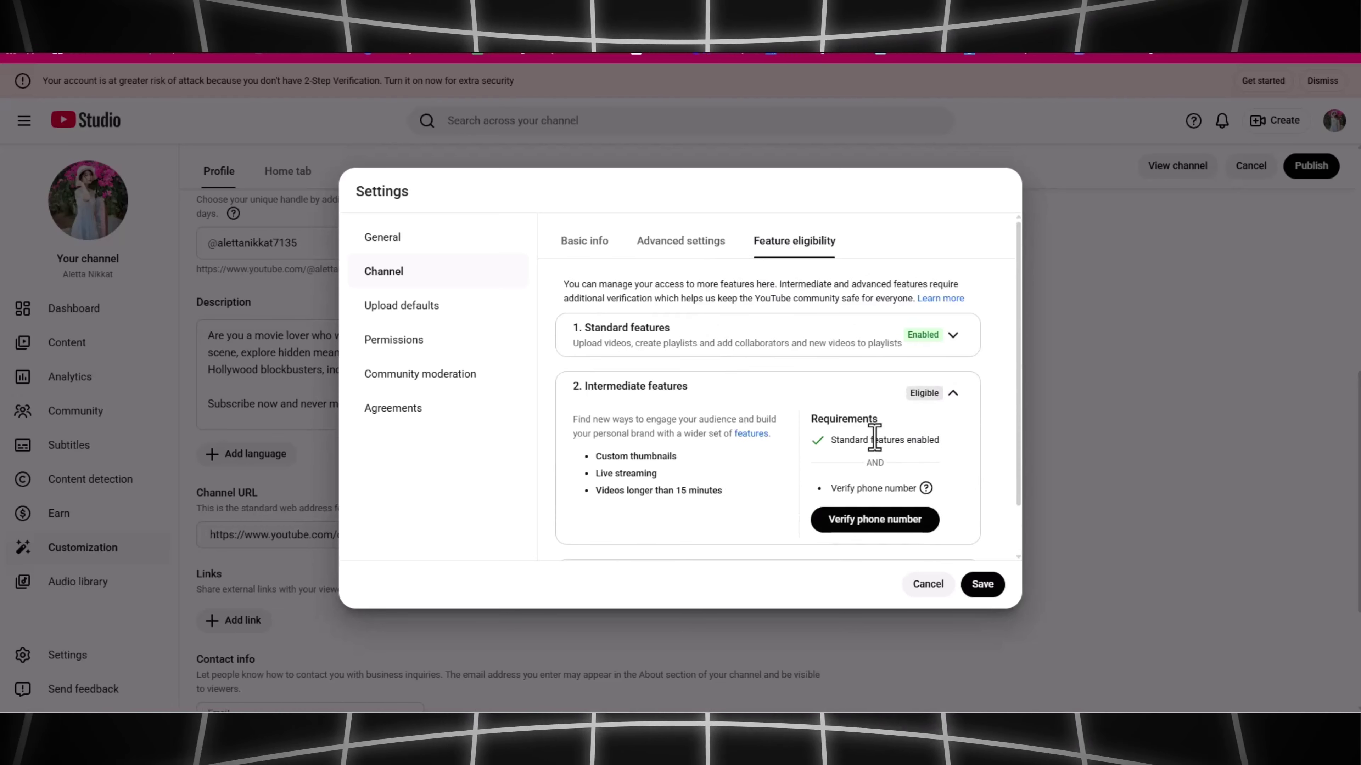
pyautogui.scroll(-1, 874, 437)
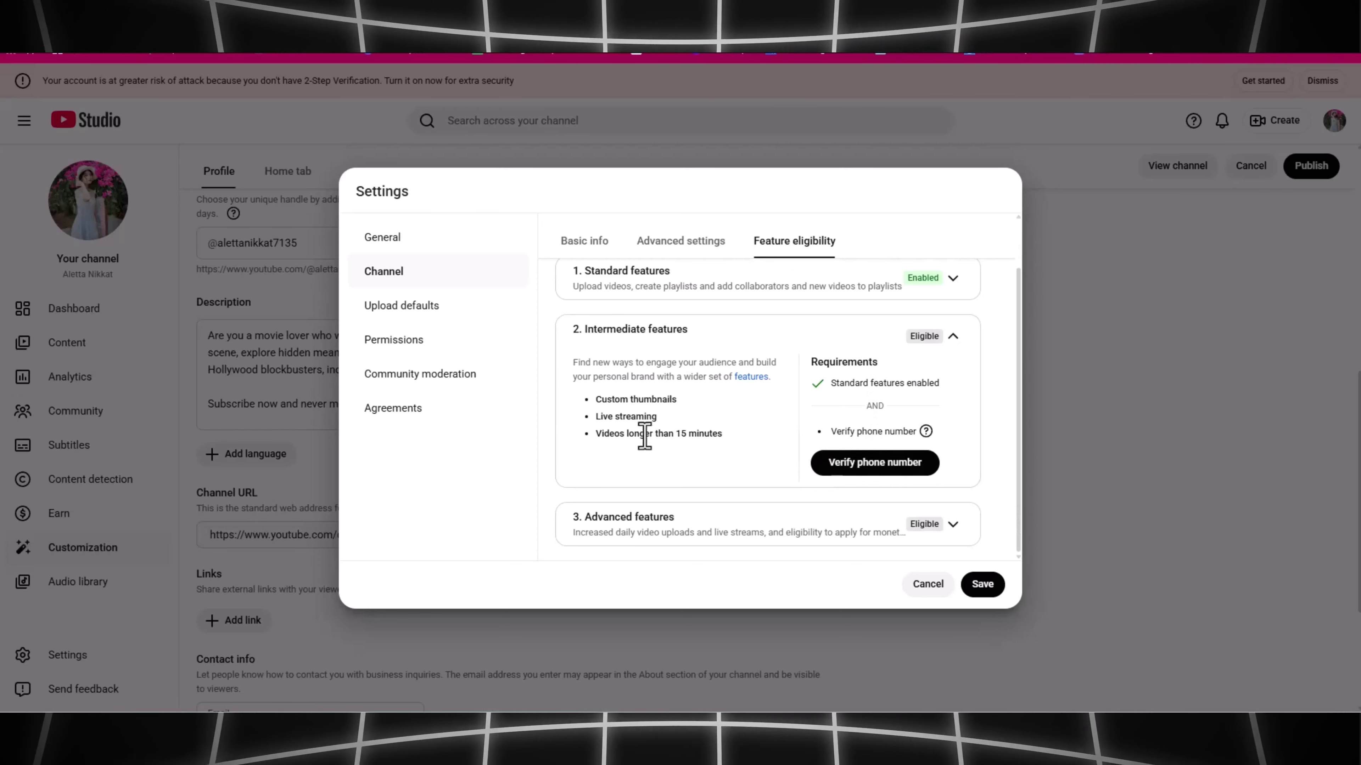
pyautogui.scroll(1, 645, 429)
# Set the default visibility for uploads to Unlisted in the upload defaults
pyautogui.click(416, 313)
pyautogui.scroll(-2, 664, 413)
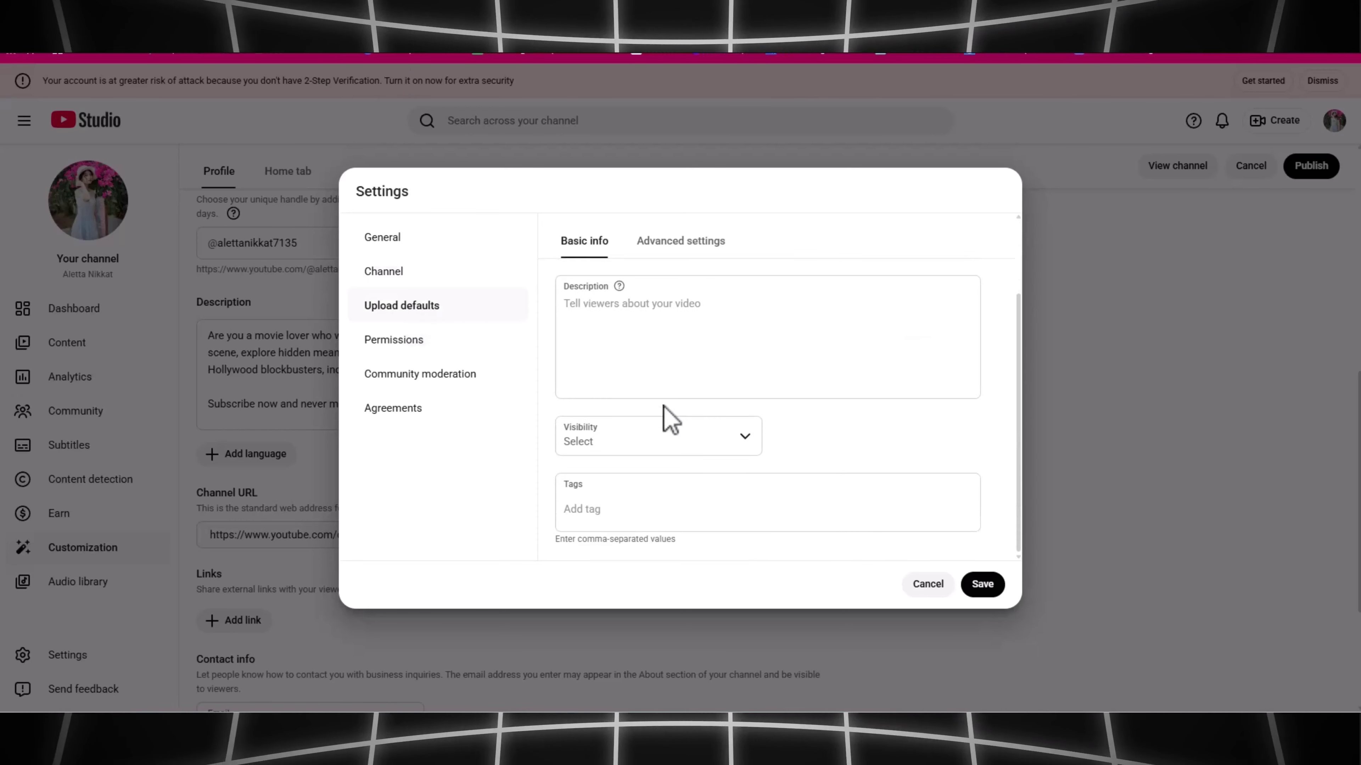
pyautogui.click(647, 448)
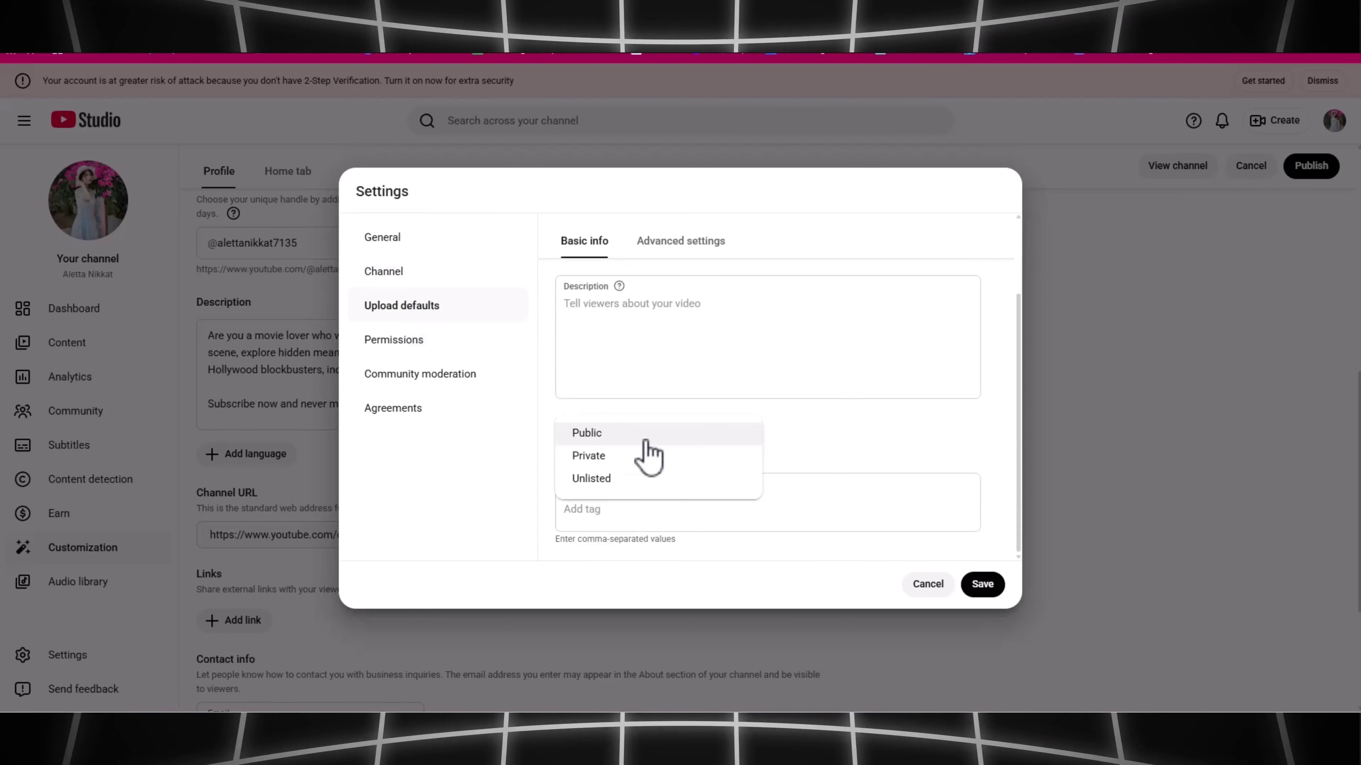
pyautogui.click(646, 480)
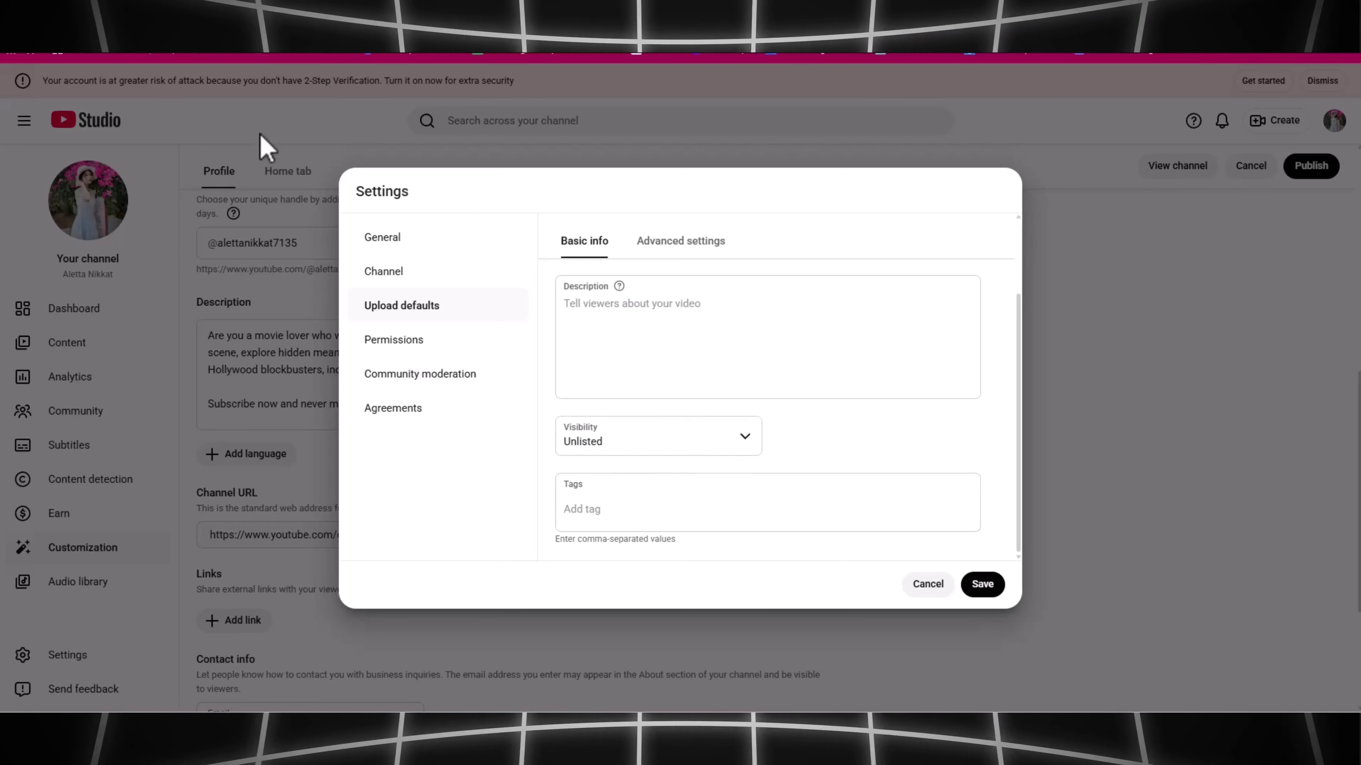
# Open the video category choices in the advanced upload defaults
pyautogui.click(672, 246)
pyautogui.click(804, 291)
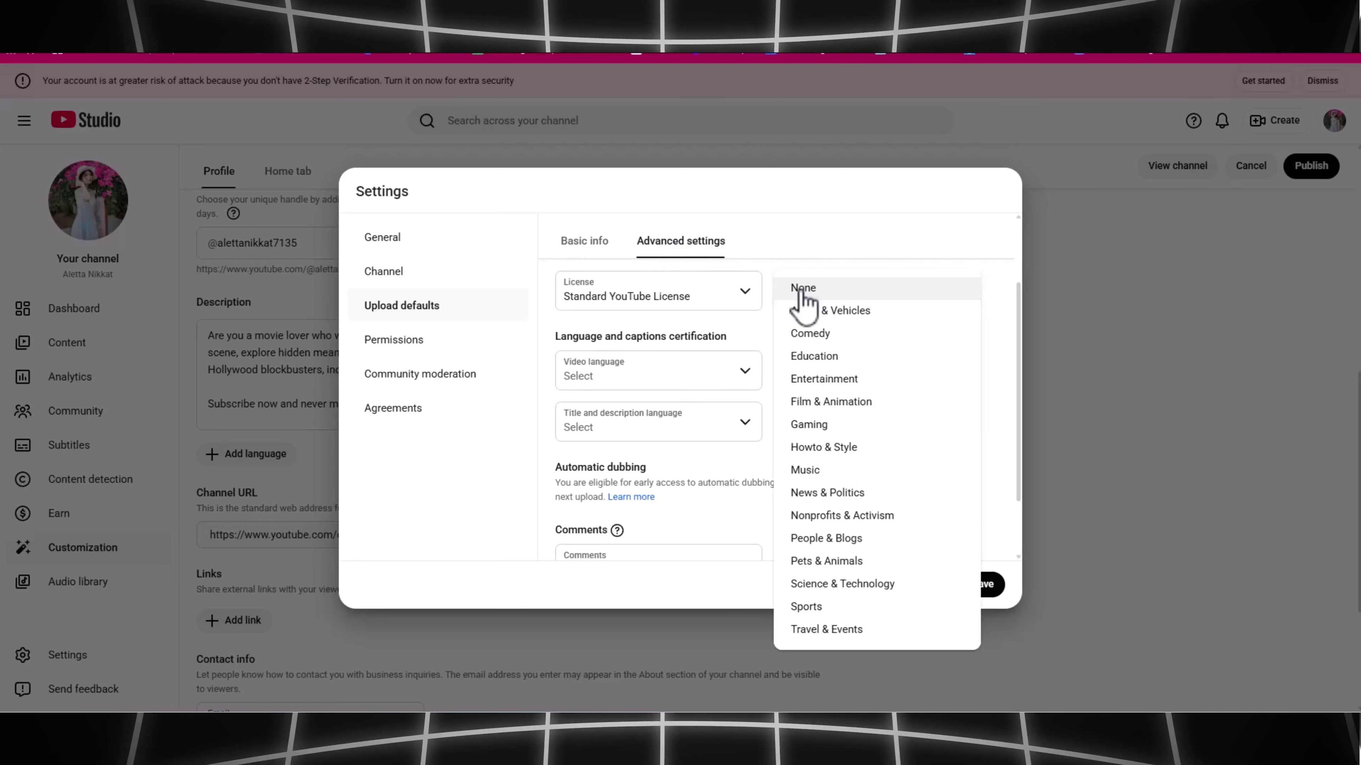